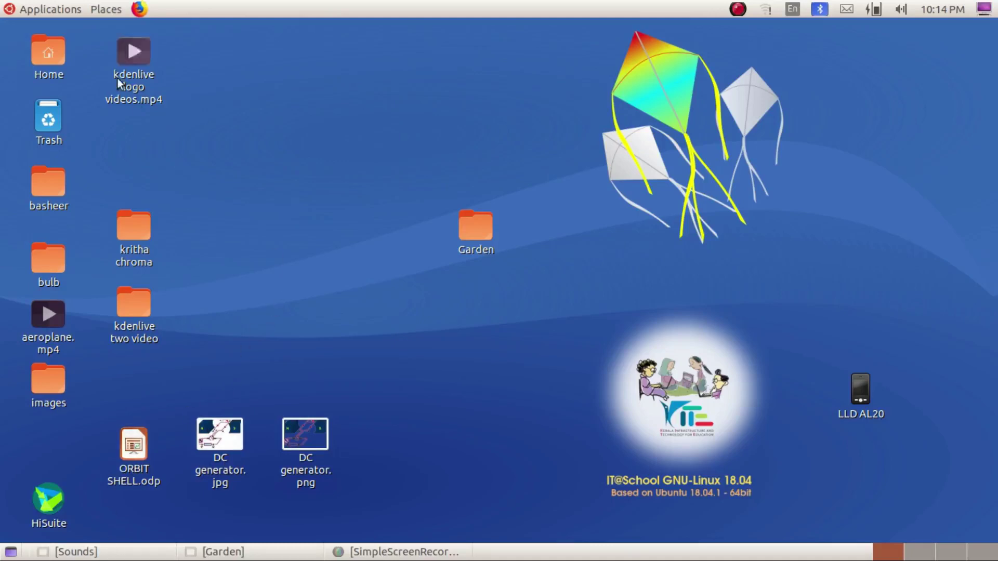
Open LibreOffice Impress with a blank presentation, skipping the template selection
click(52, 9)
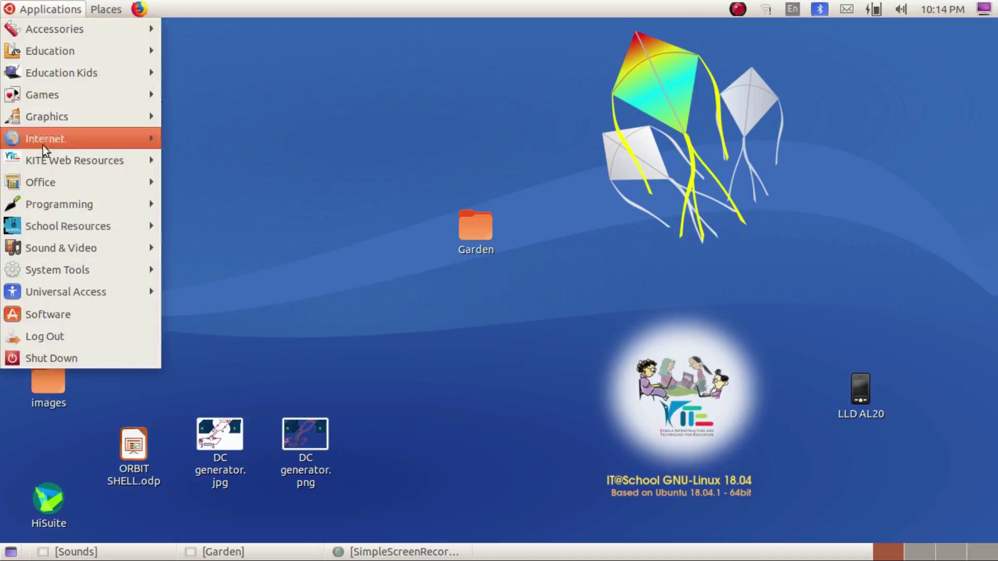
mouse_move(51, 185)
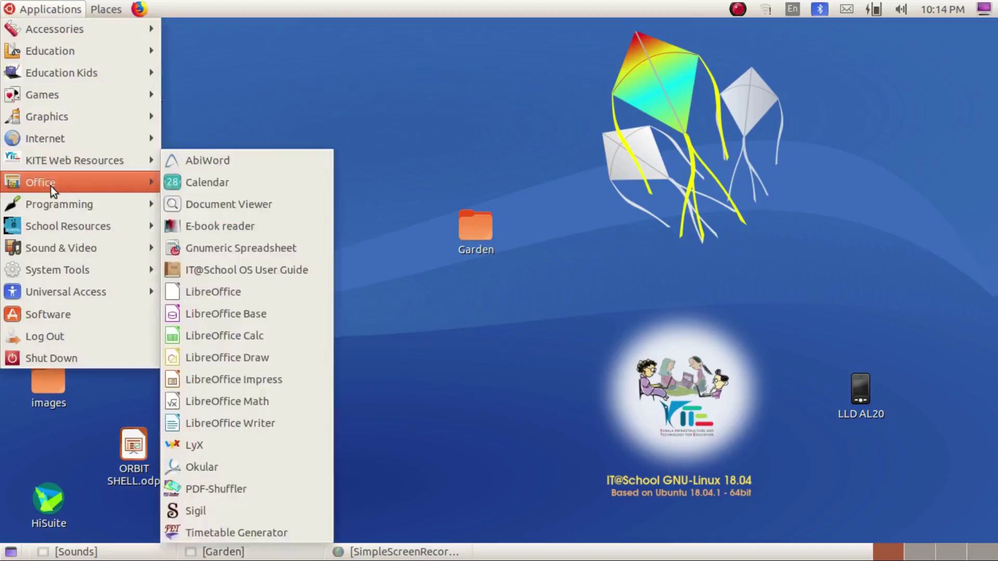
click(272, 379)
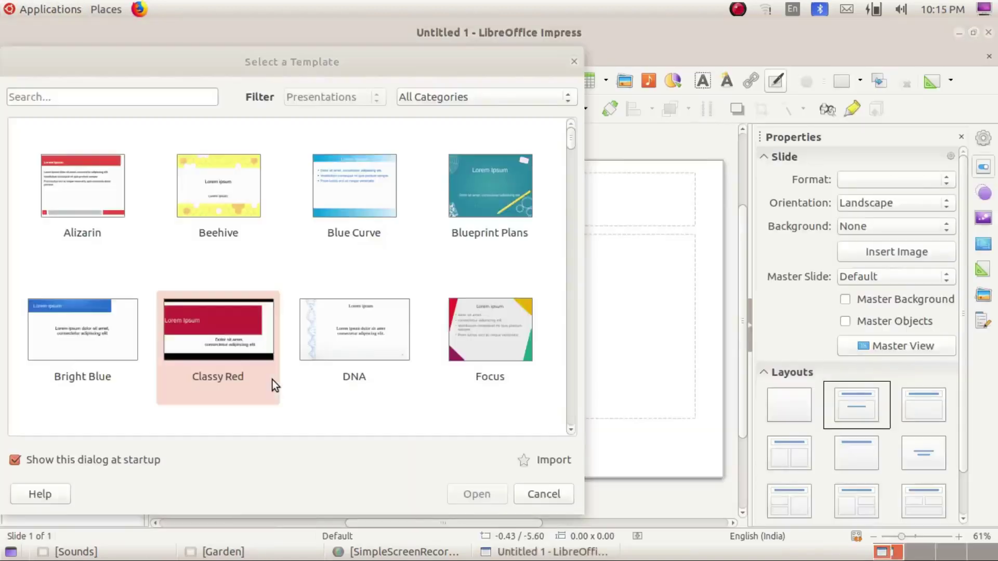
click(561, 493)
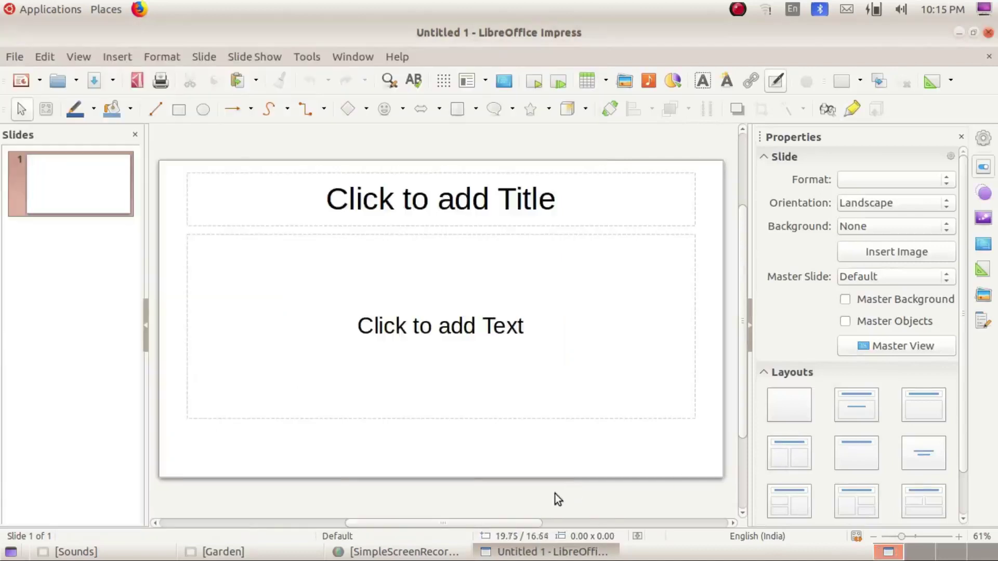
Delete the title and text placeholders from the first slide
click(454, 174)
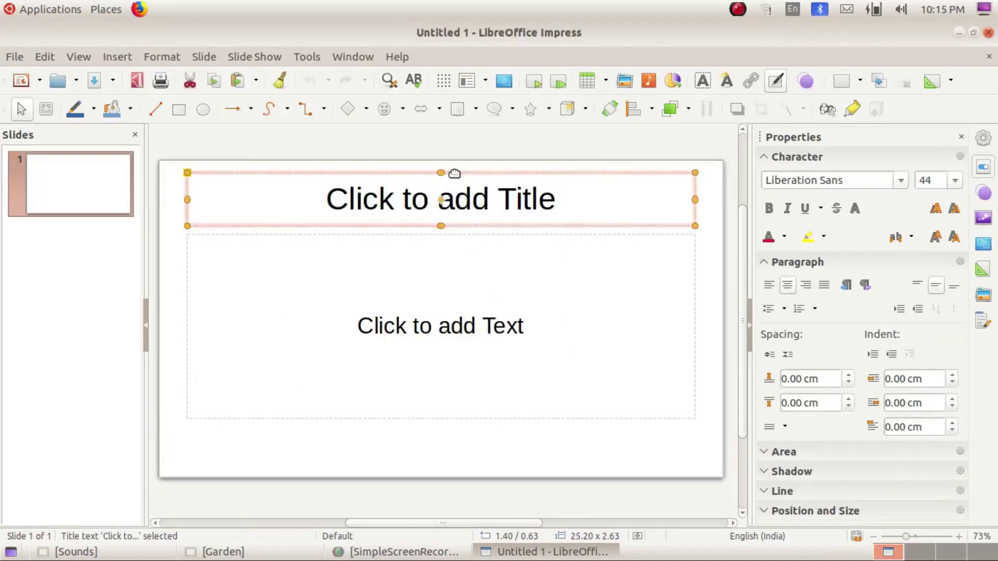
key(Delete)
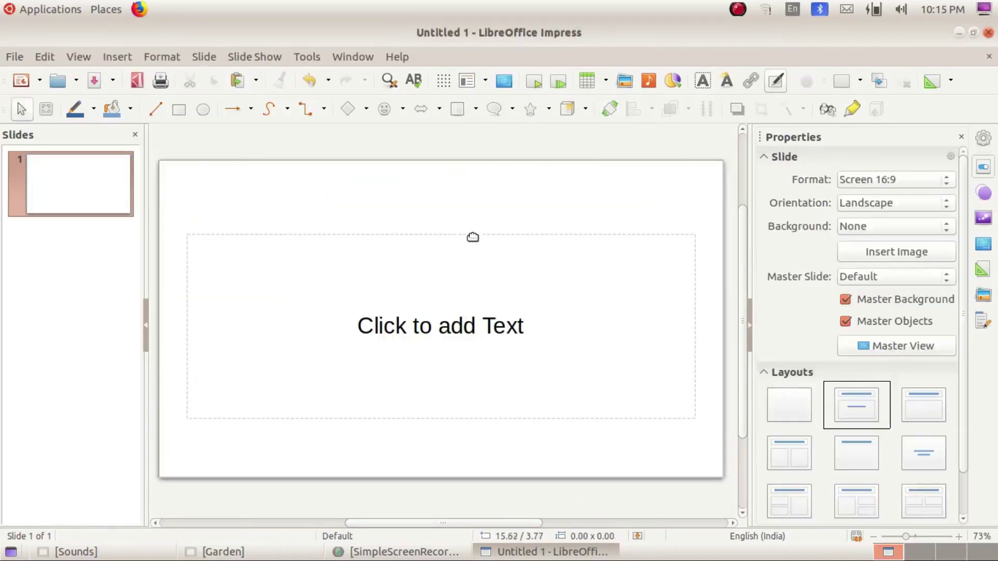
click(472, 236)
key(Delete)
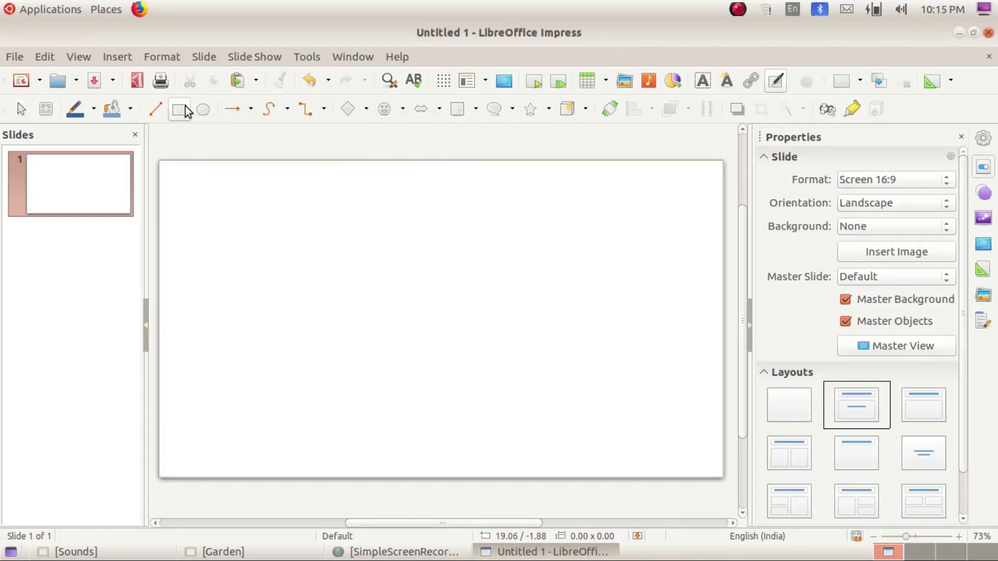
Draw a five-pointed star about 5.20 × 4.00 cm near the middle of the blank slide
click(366, 110)
click(403, 116)
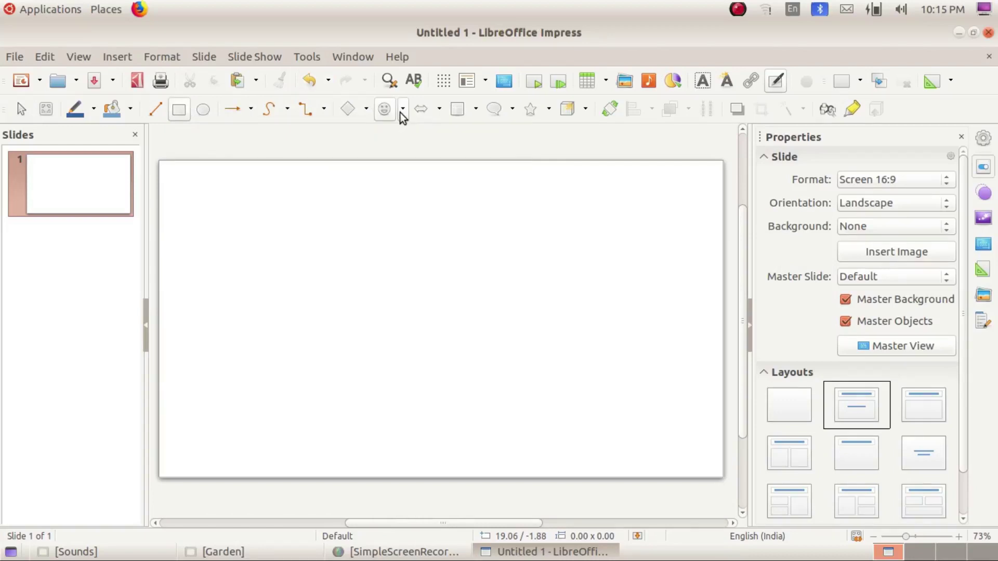
click(403, 114)
click(440, 110)
click(439, 110)
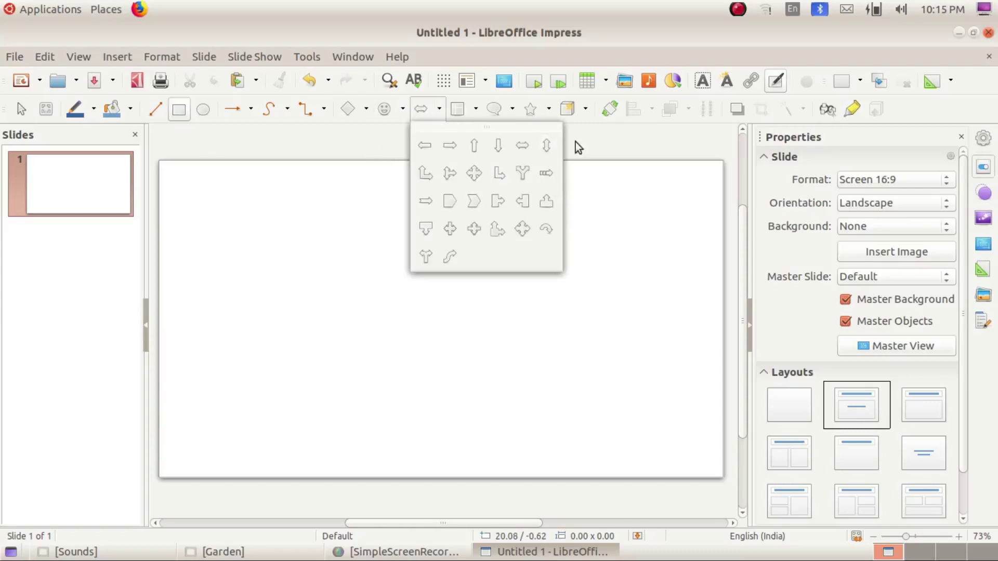
click(531, 110)
click(548, 110)
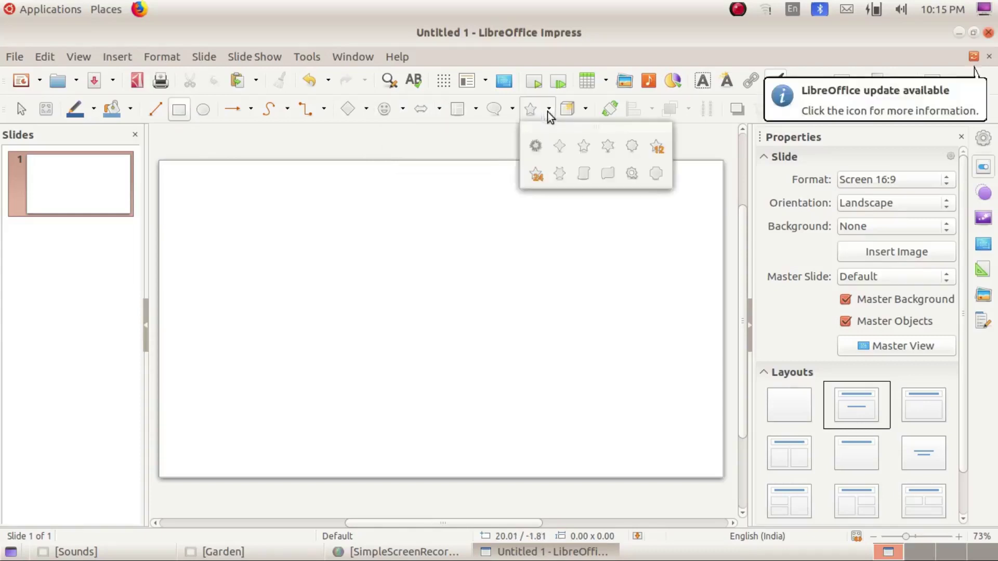
click(585, 149)
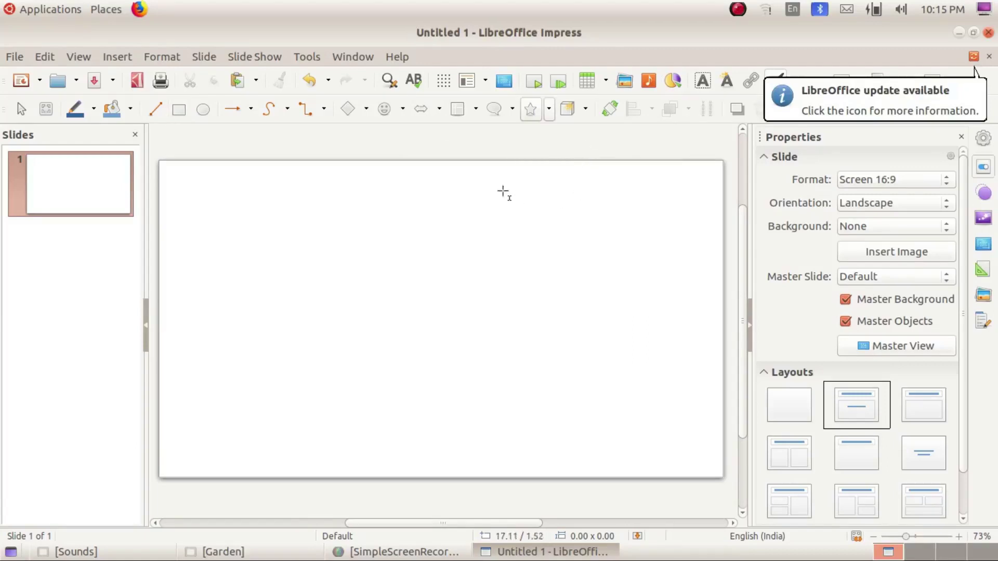
drag(380, 246, 485, 325)
click(549, 109)
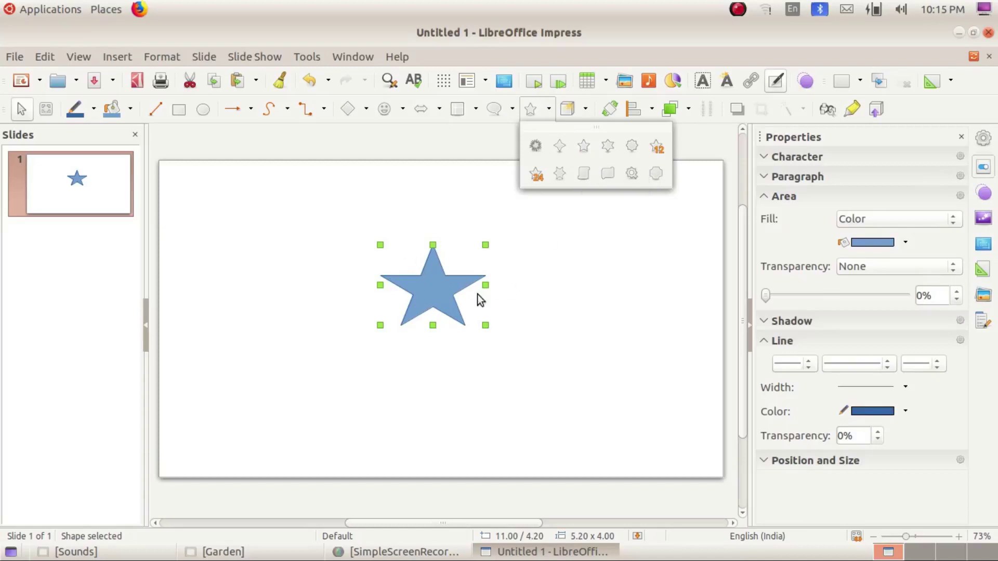
click(618, 229)
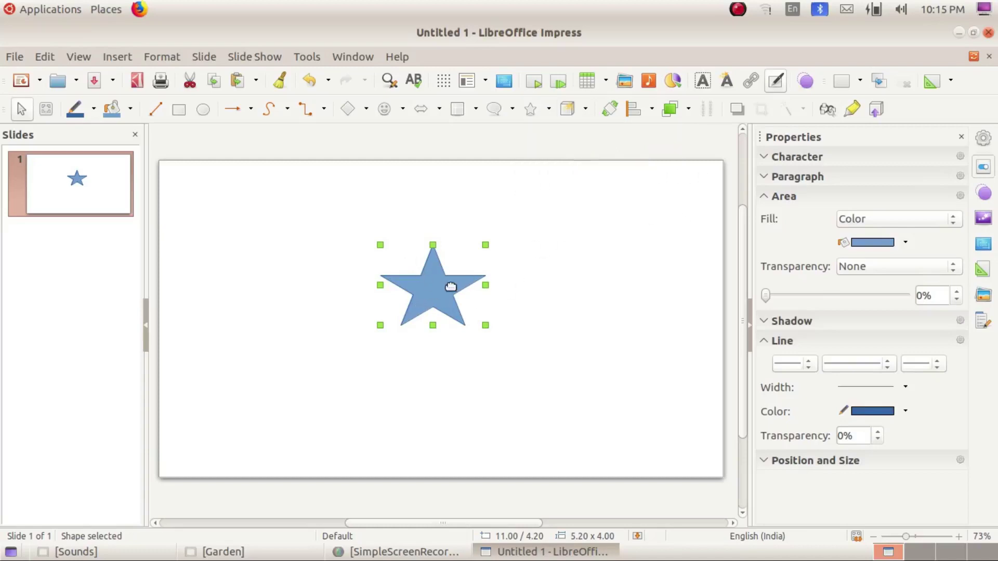
Fill the star with a slightly light, bright red from the standard palette
click(904, 243)
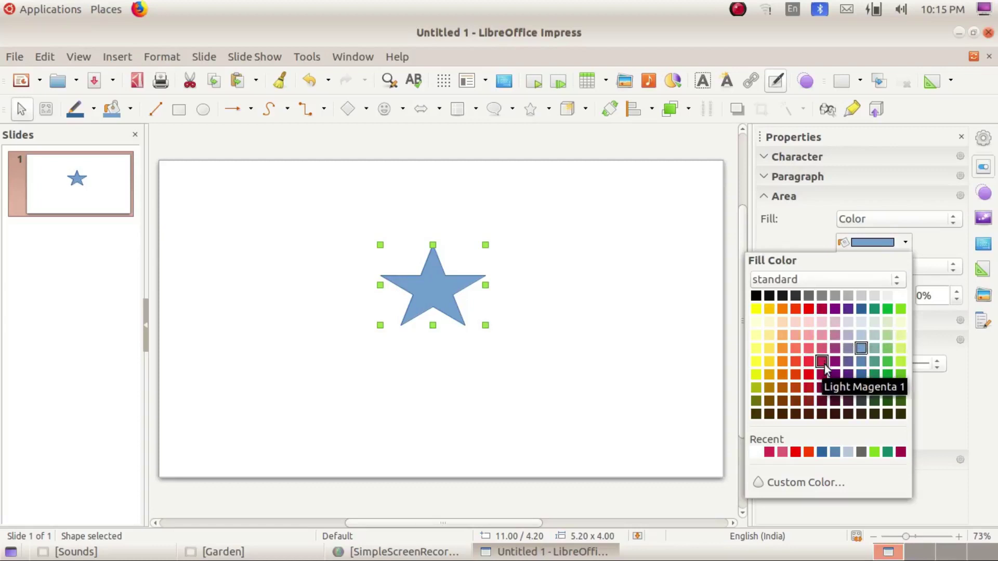
click(808, 374)
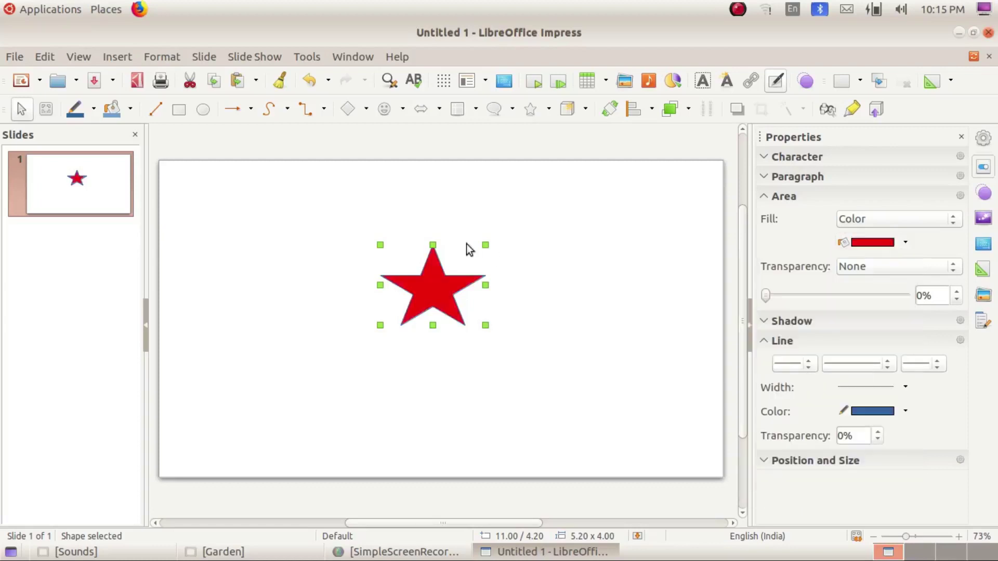
click(906, 242)
click(809, 361)
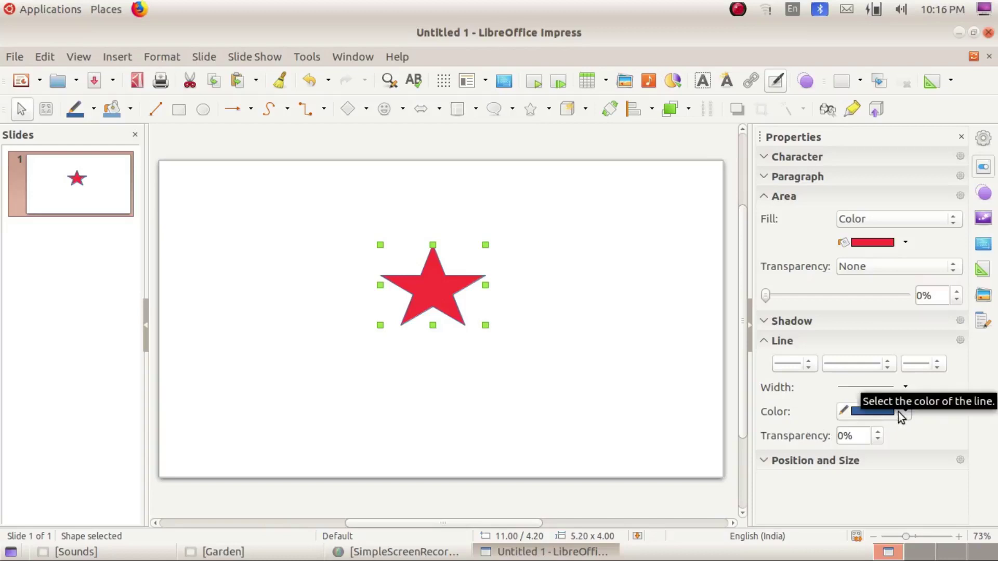
Hide the star's outline by setting its line transparency to 100%, and deselect the star
double_click(842, 435)
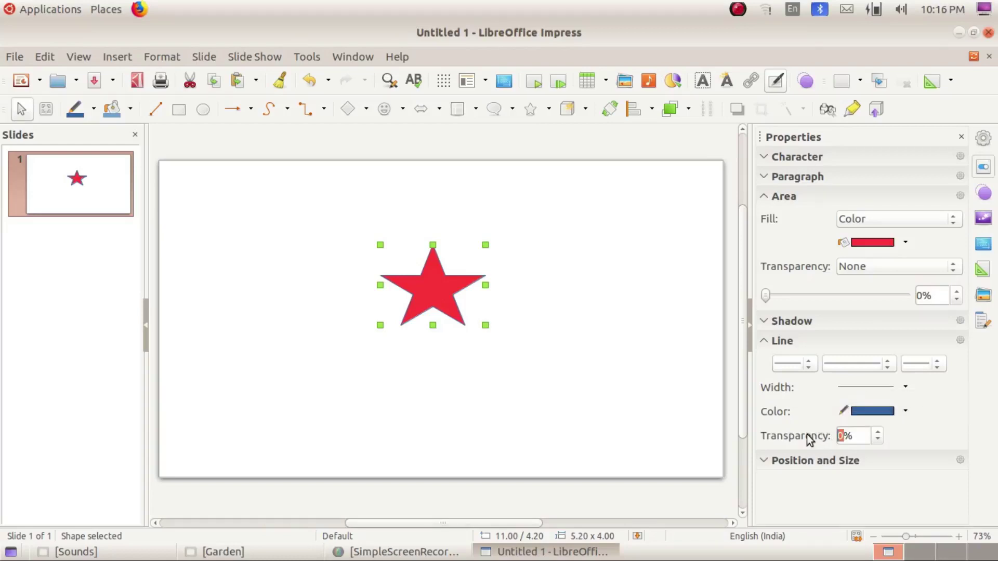
text(100)
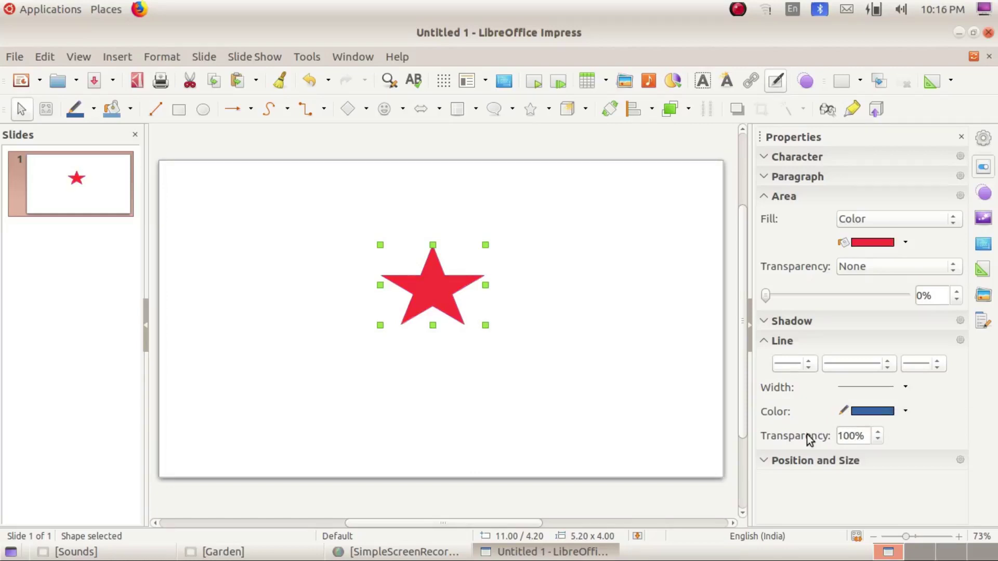
click(546, 369)
click(445, 289)
click(475, 269)
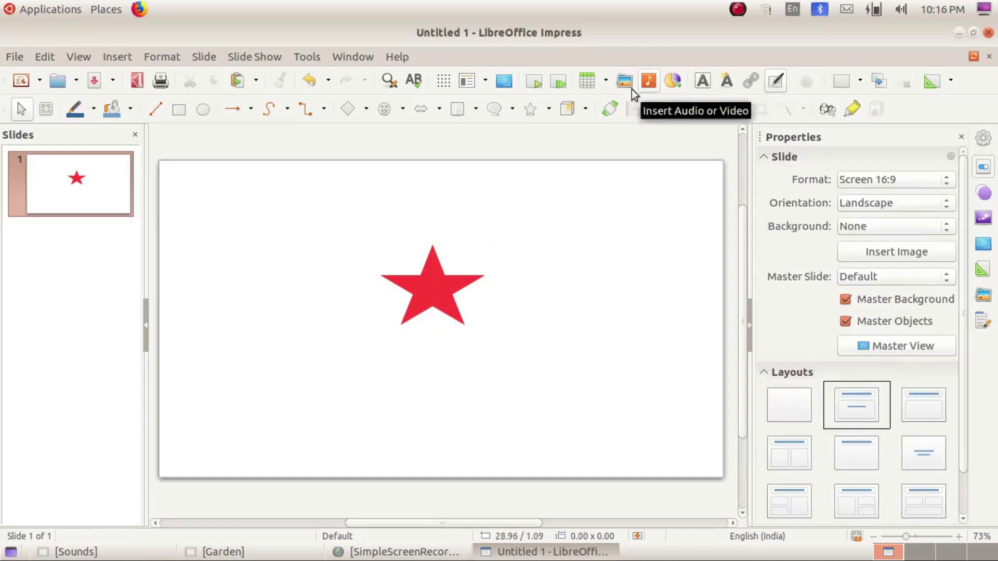
Add a text box above the star on the slide containing the text STAR in capitals
click(702, 83)
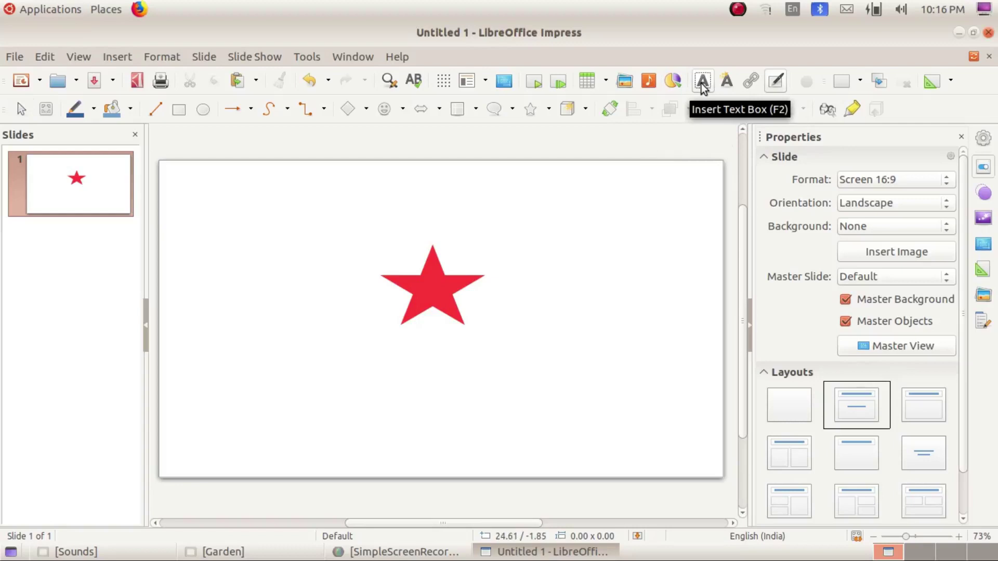
click(500, 194)
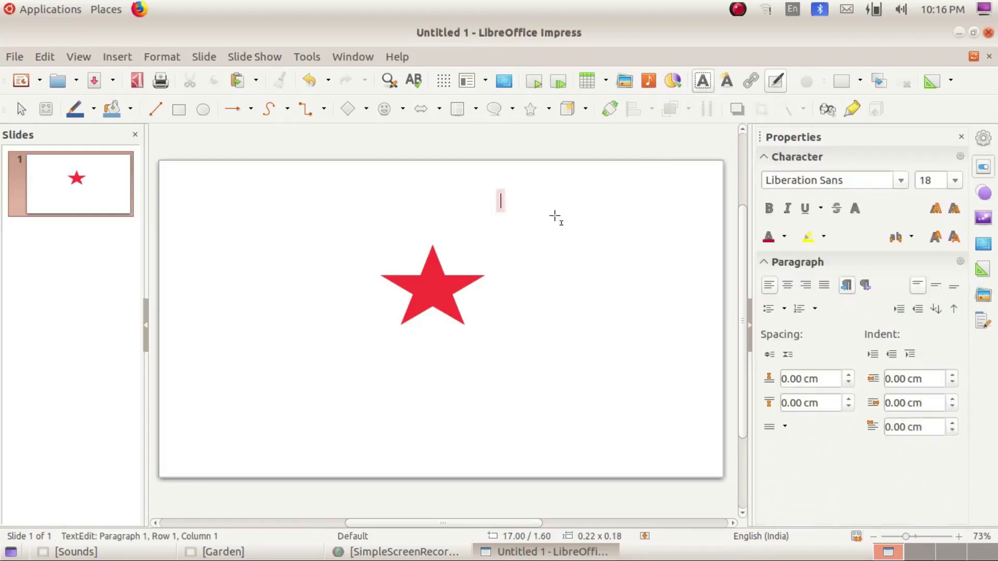
text(sta)
key(BackSpace)
key(BackSpace)
key(BackSpace)
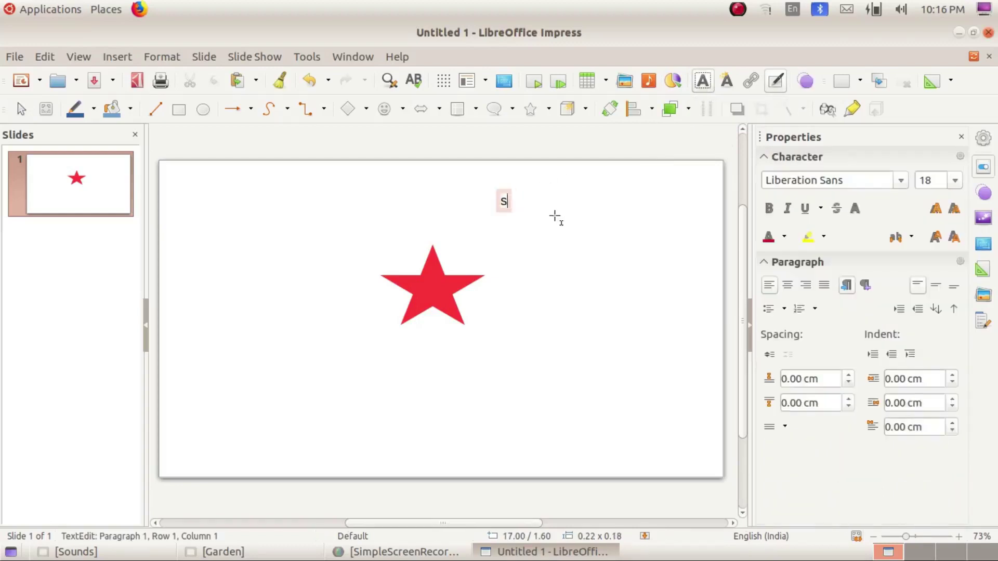
text(STAR)
Set the STAR text's font size to 28 and move its text box onto the red star
click(524, 199)
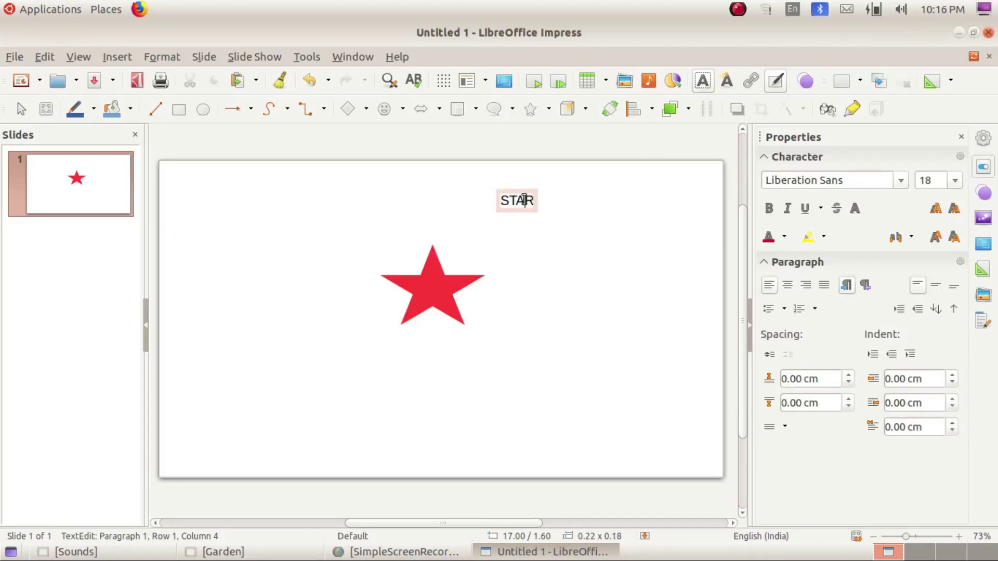
double_click(528, 200)
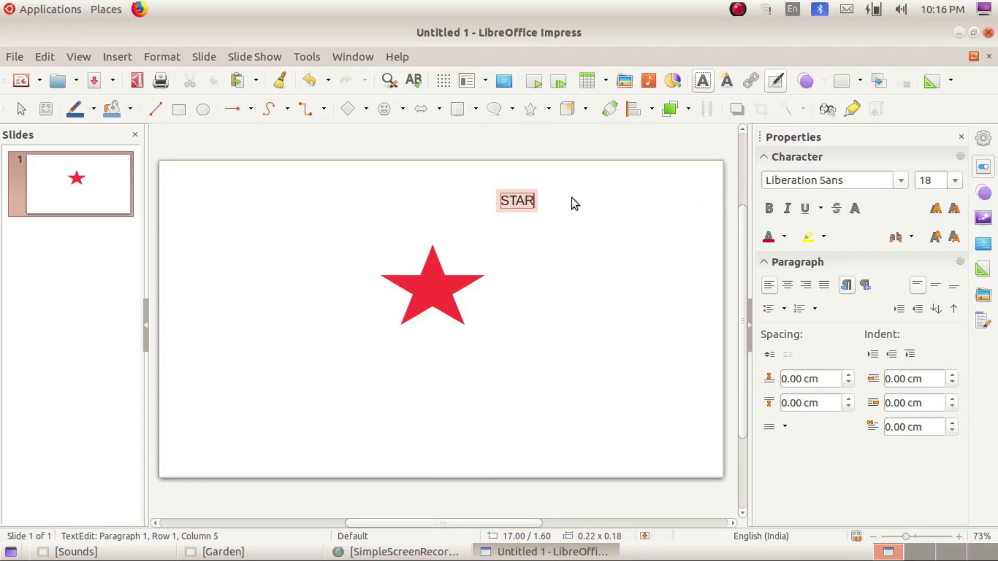
click(955, 182)
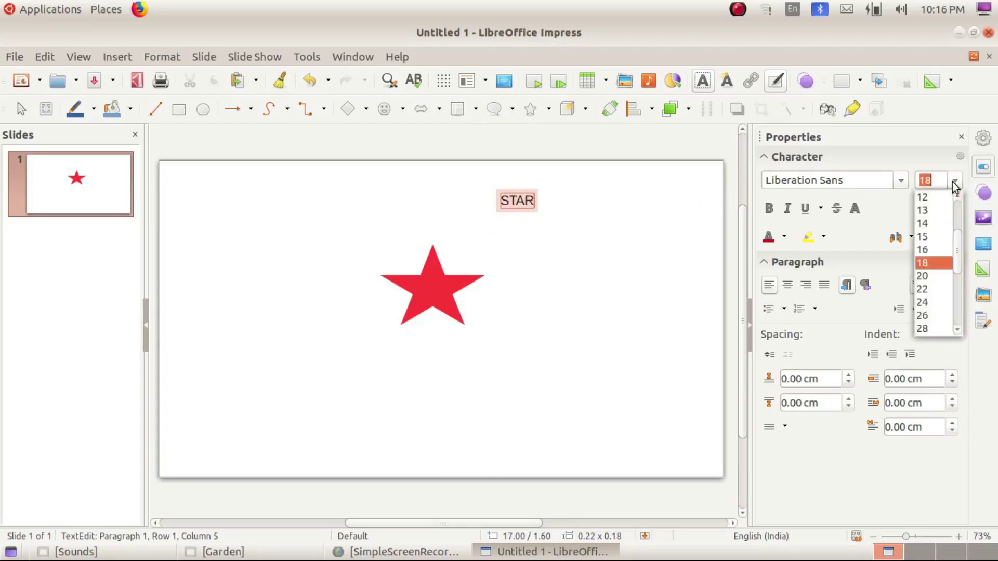
click(930, 328)
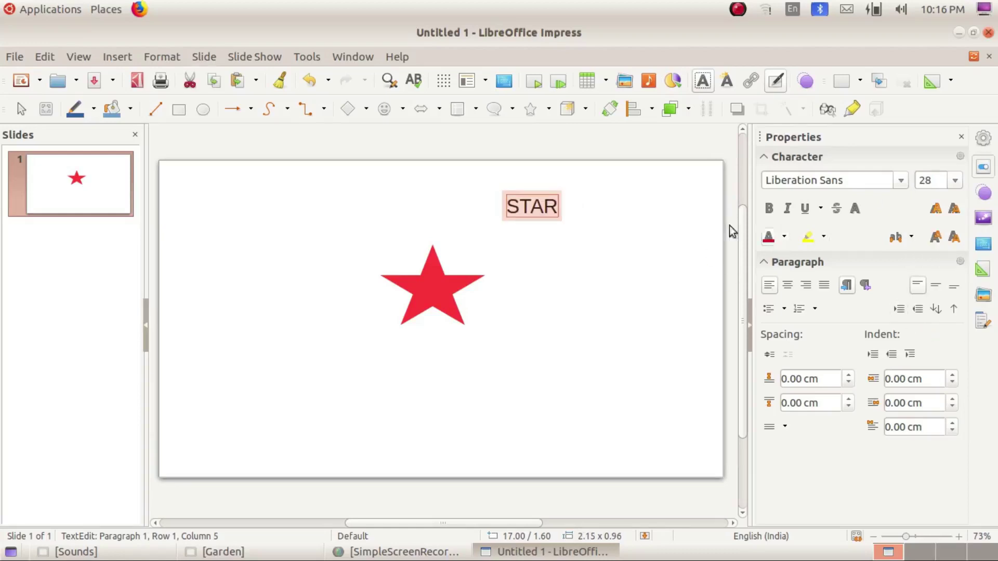
click(534, 194)
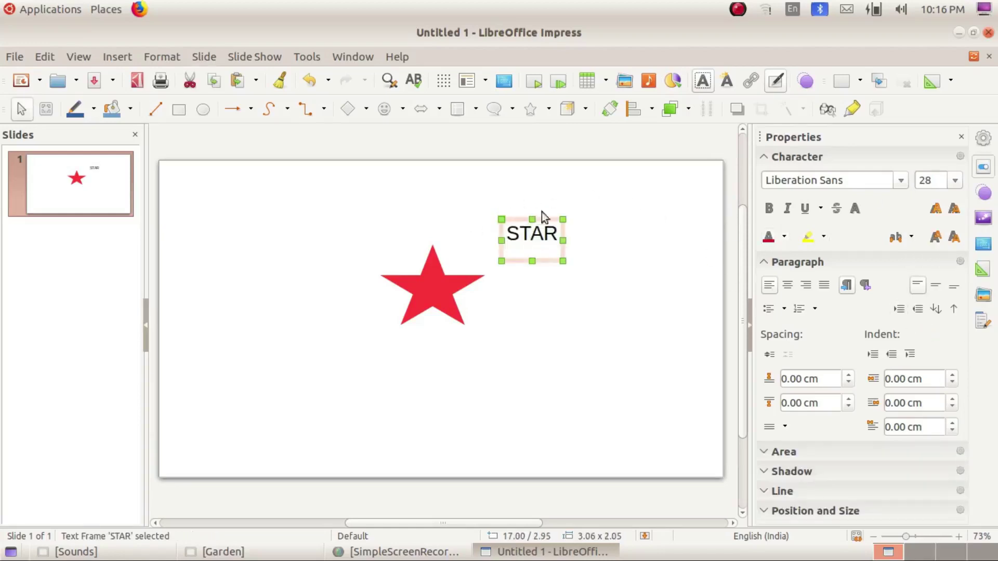
drag(538, 221, 441, 274)
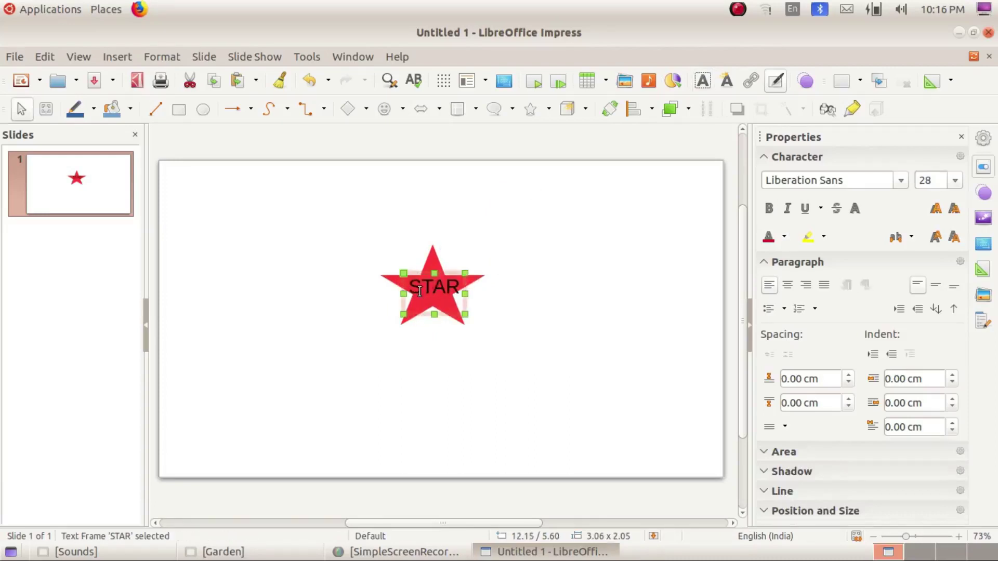
Set the font size of the STAR text on the star to 22
click(439, 289)
double_click(439, 289)
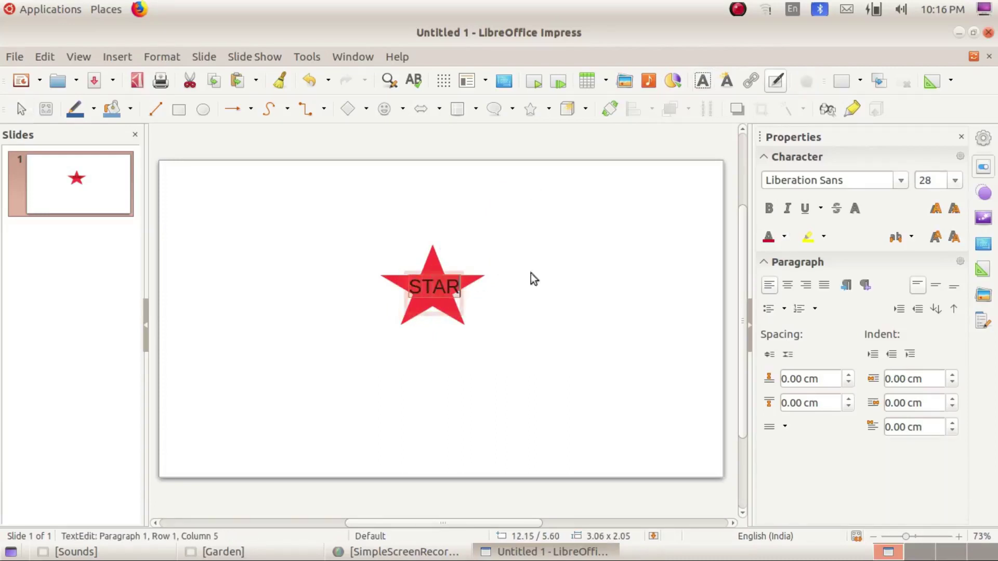
click(954, 180)
click(930, 224)
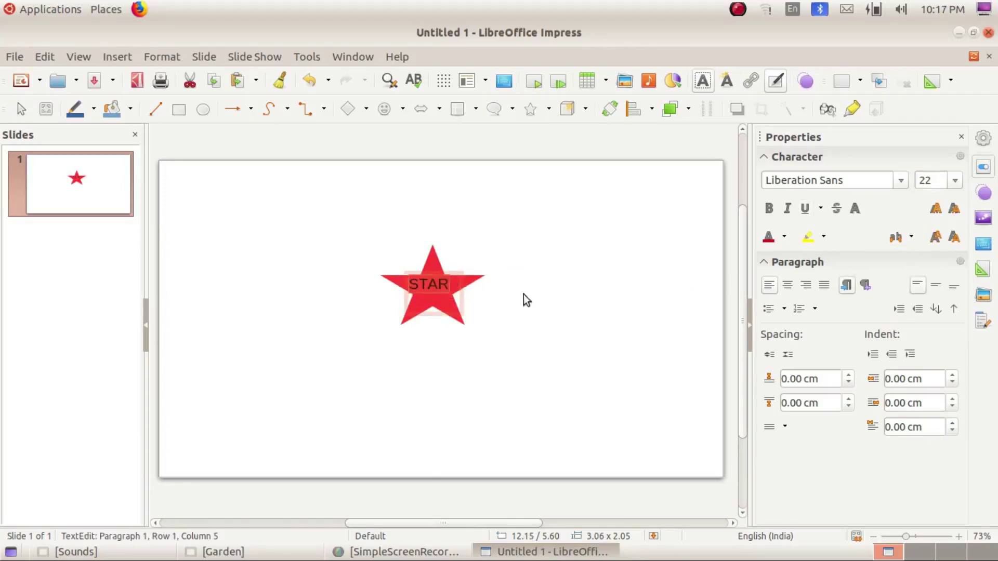
Fine-tune the STAR text box's position so the word sits centred on the red star
drag(449, 275, 450, 279)
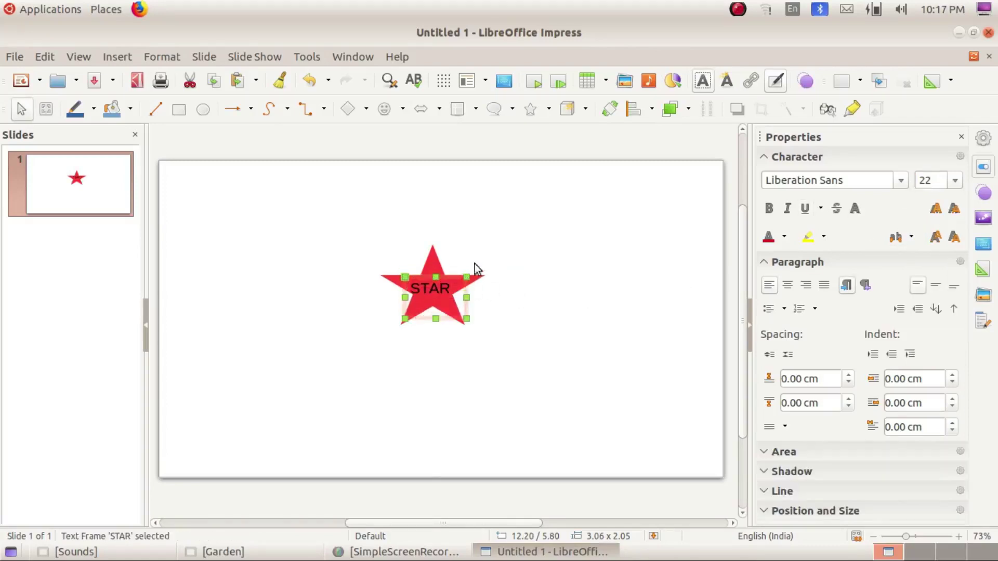
key(Right)
key(Right)
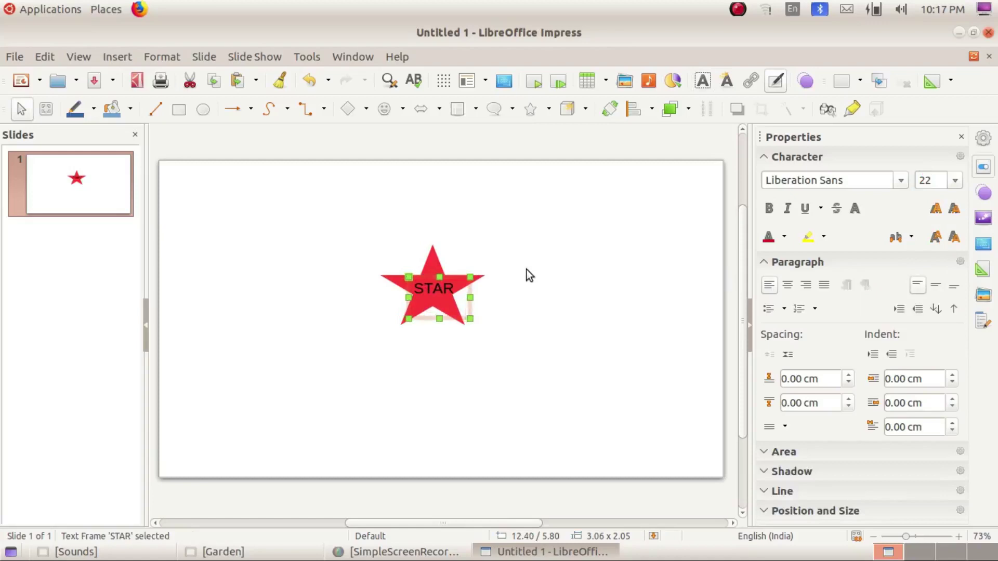
key(Up)
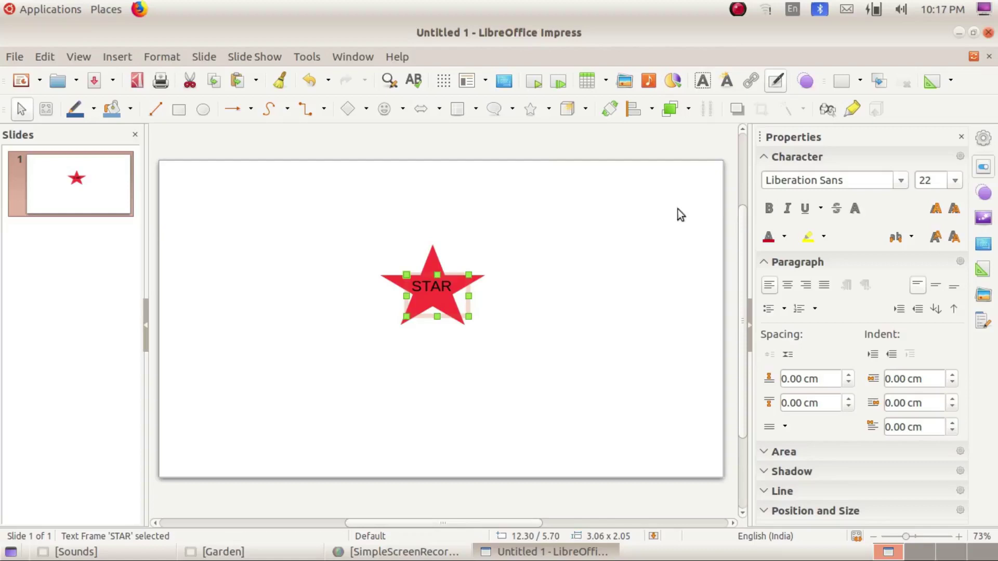
Make the STAR text bold and set its font color to white
click(769, 208)
click(782, 238)
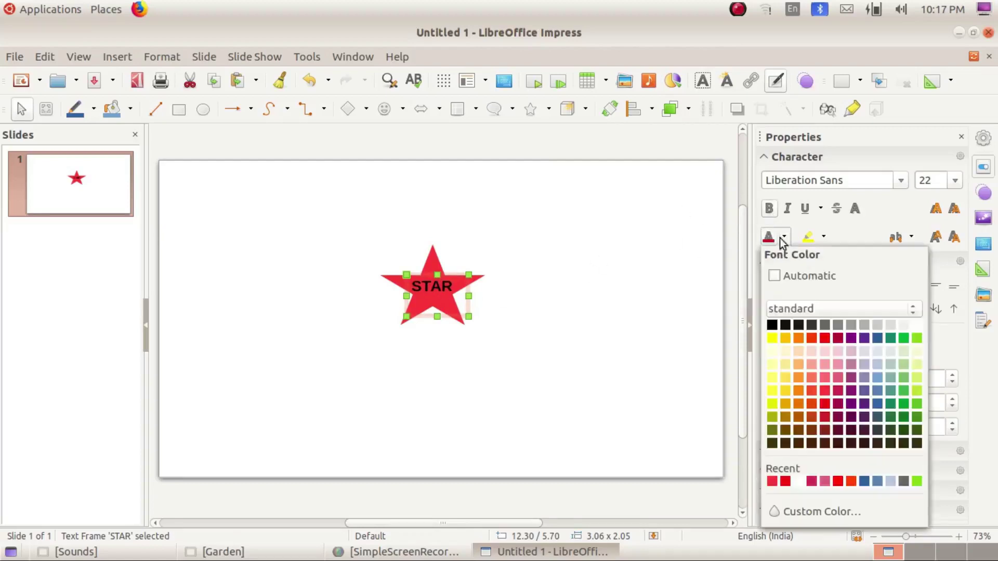
click(917, 325)
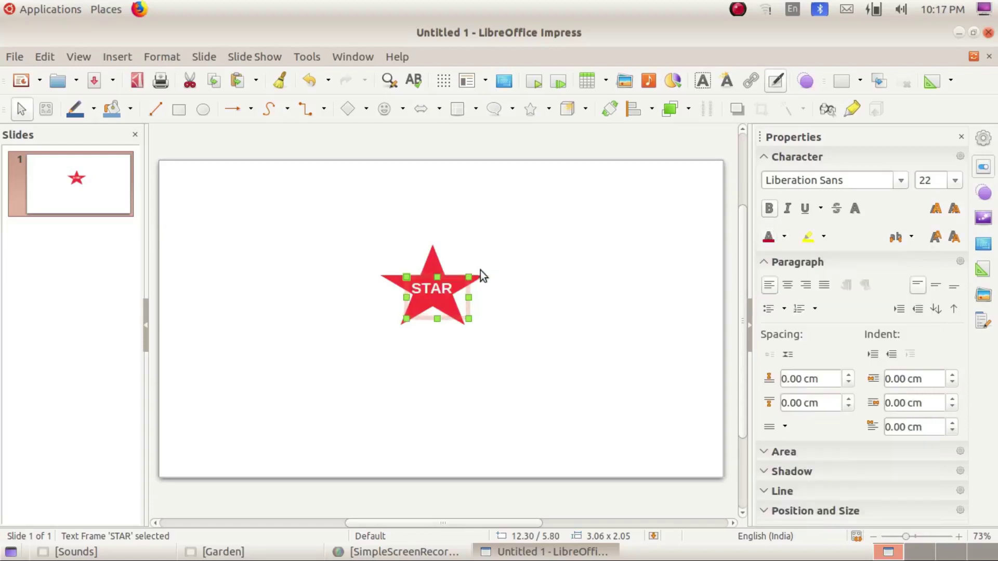
Deselect the STAR text box and capture an area screenshot of the red star with its label
click(480, 270)
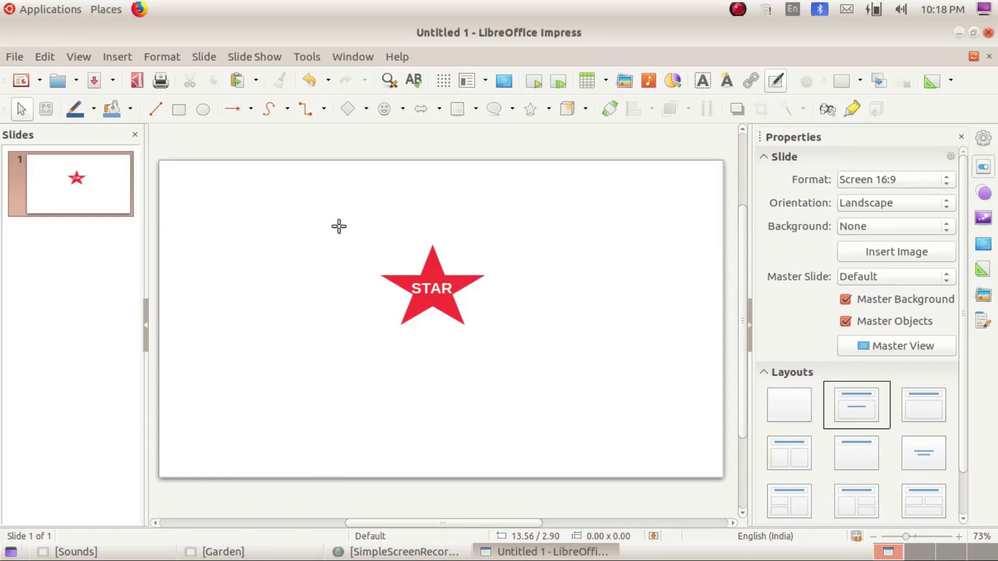
drag(357, 227, 514, 359)
click(105, 10)
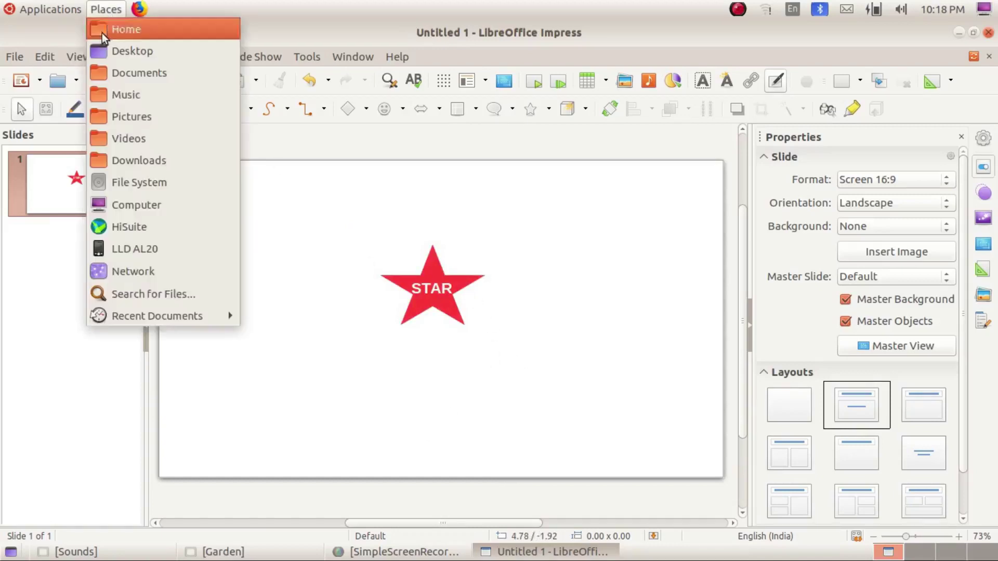
click(131, 118)
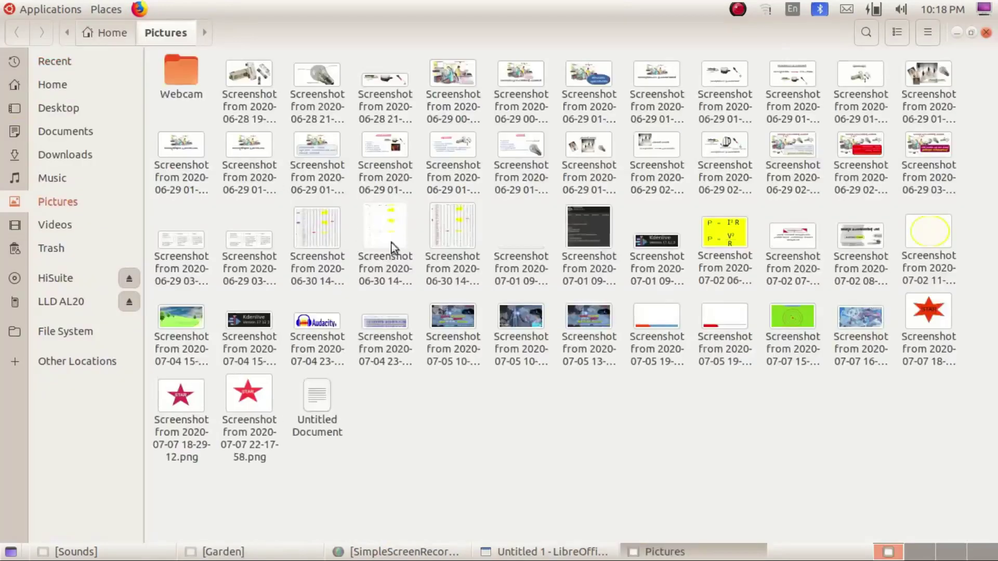
click(254, 404)
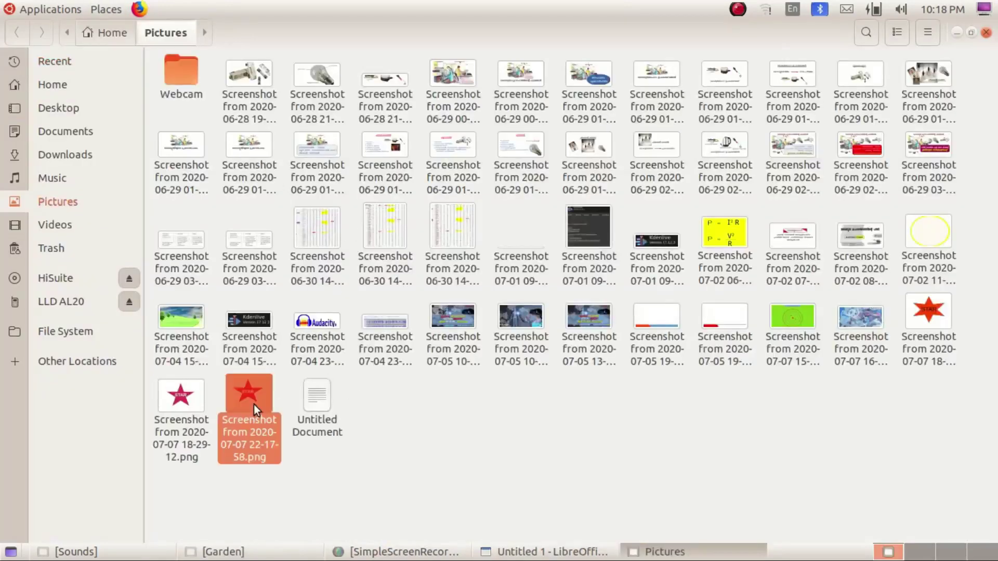
right_click(254, 404)
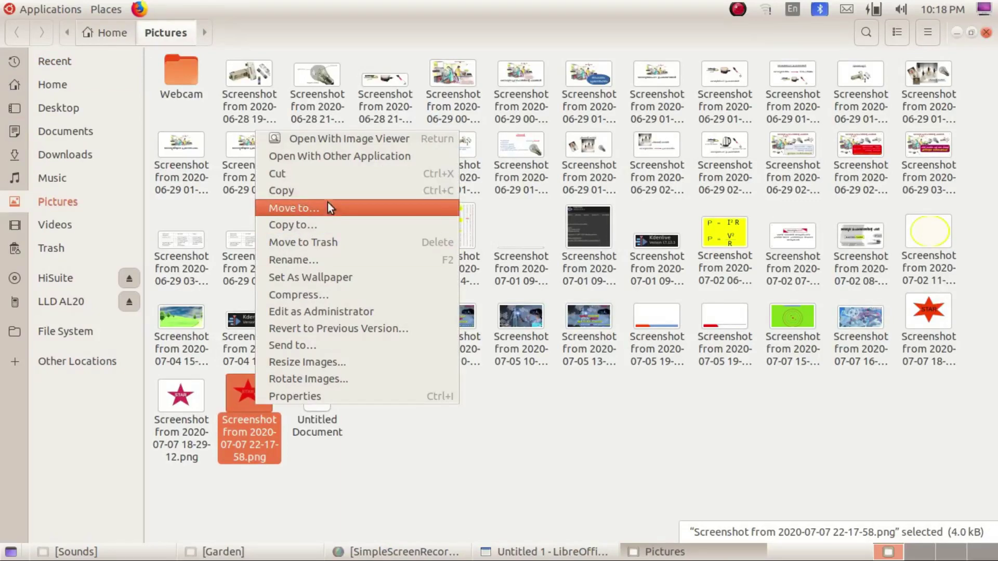
click(329, 188)
click(958, 32)
click(958, 33)
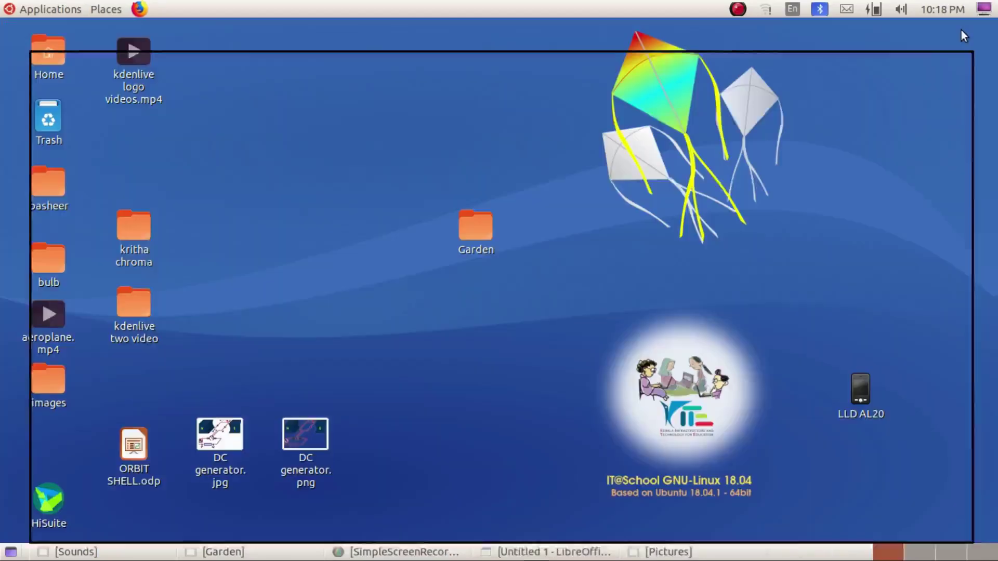
right_click(431, 112)
click(482, 154)
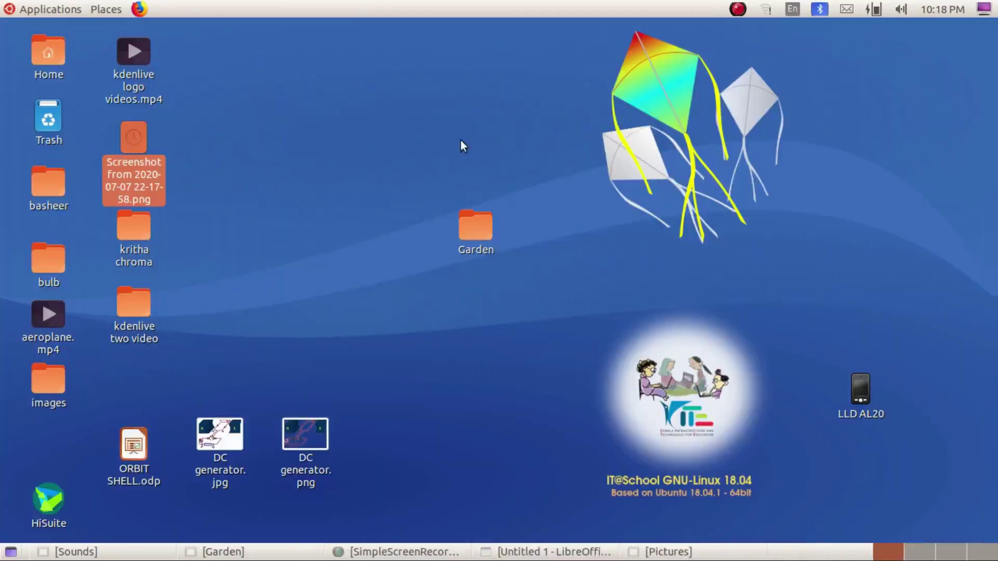
drag(146, 163, 438, 108)
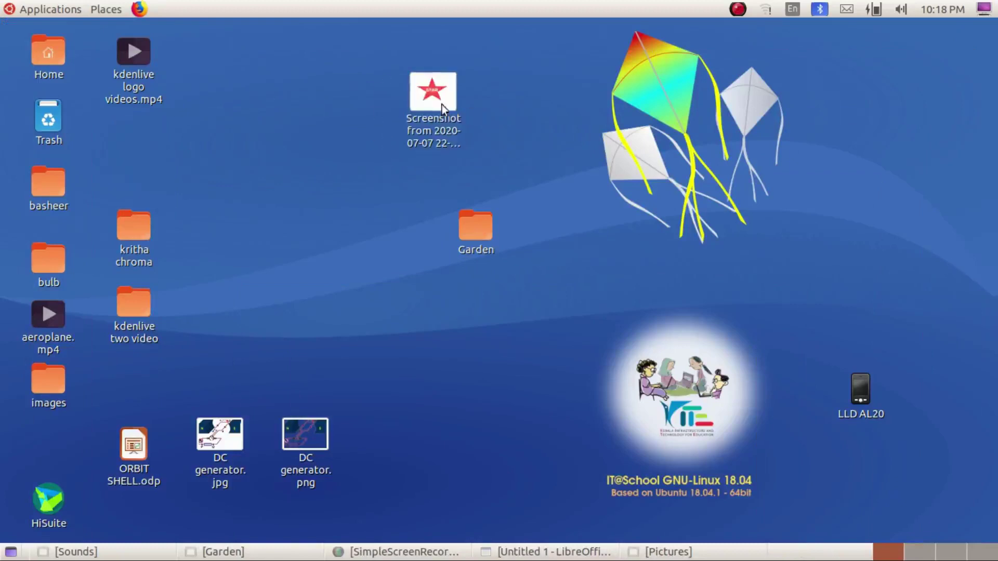
Preview the star screenshot on the desktop in the image viewer and close it
double_click(423, 125)
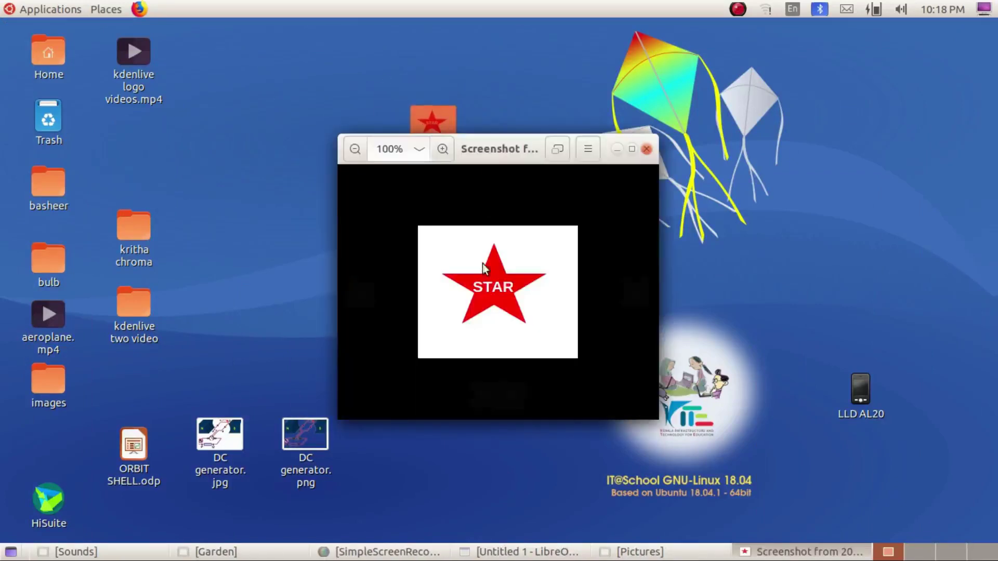
click(646, 149)
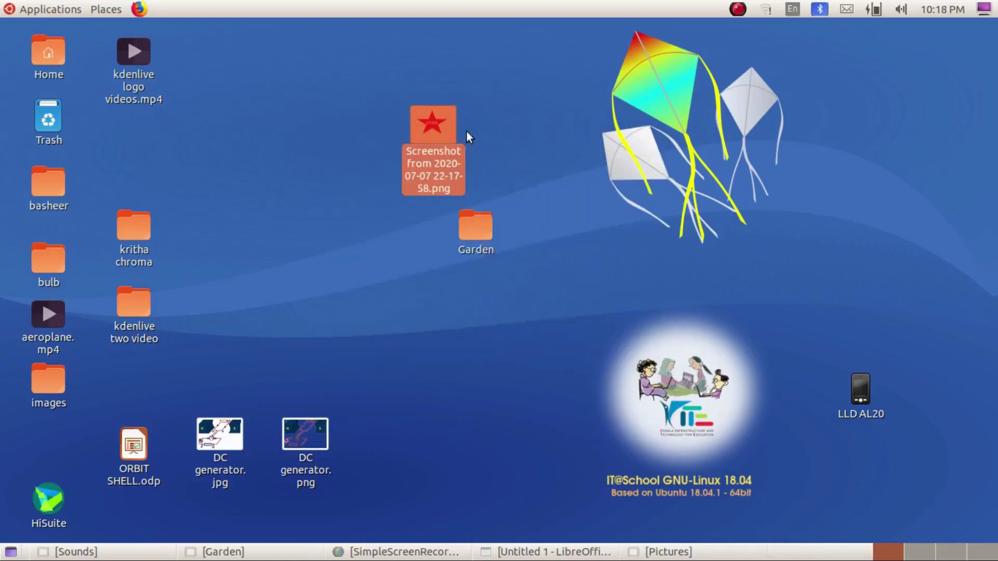
click(528, 126)
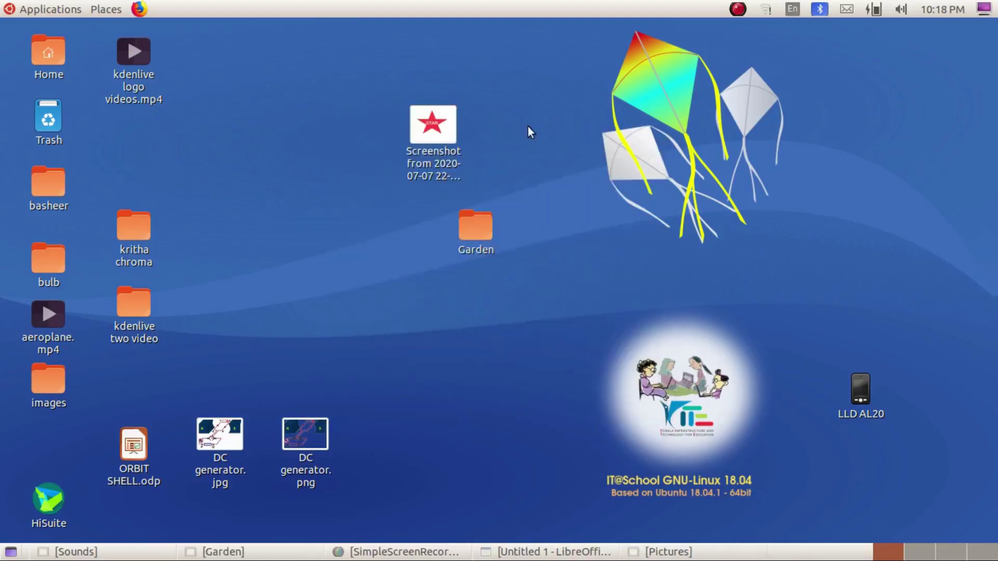
Open the star screenshot from the desktop in Krita
right_click(432, 132)
click(478, 164)
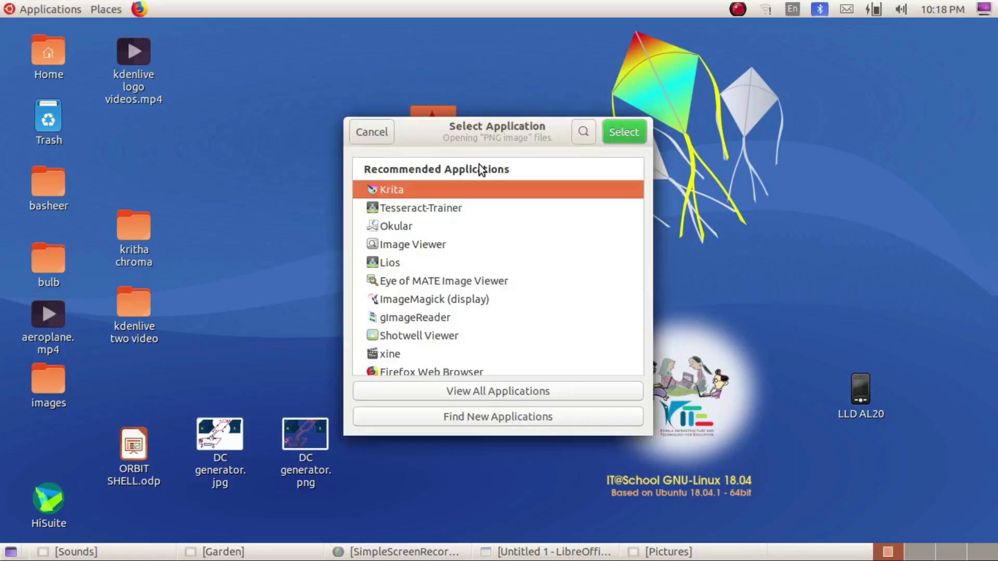
click(629, 132)
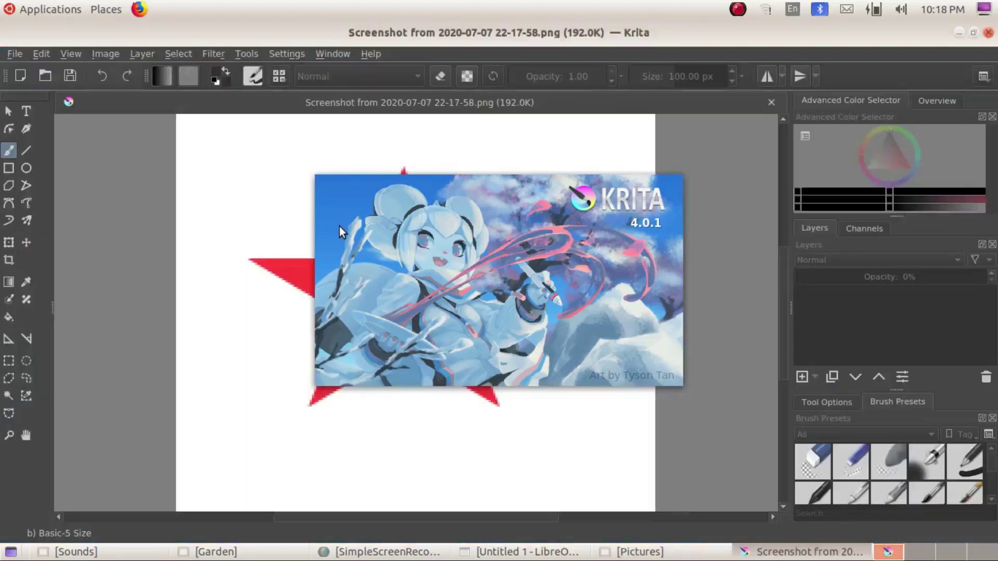
Select the white background around the star with the Contiguous Selection Tool and delete it
click(10, 395)
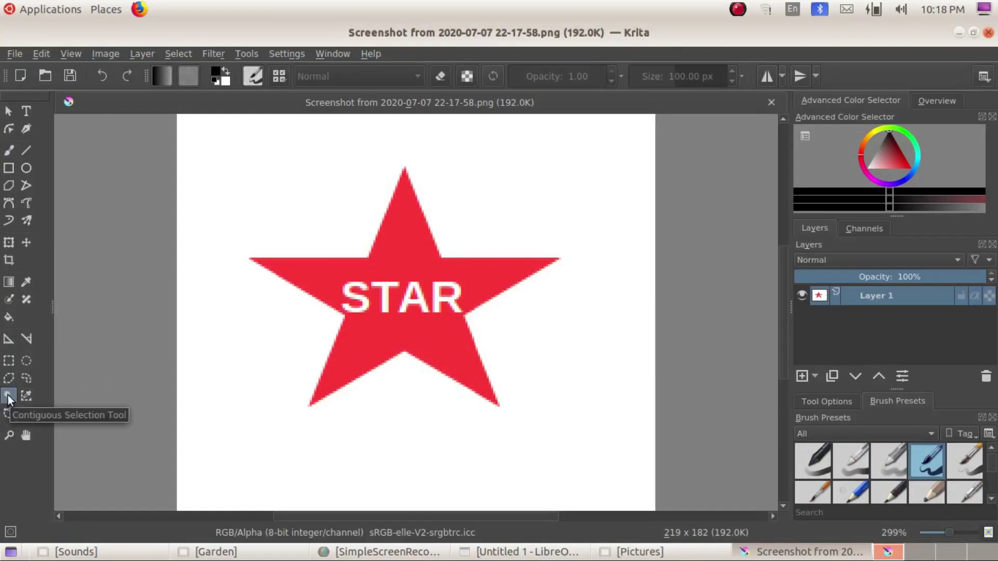
click(233, 225)
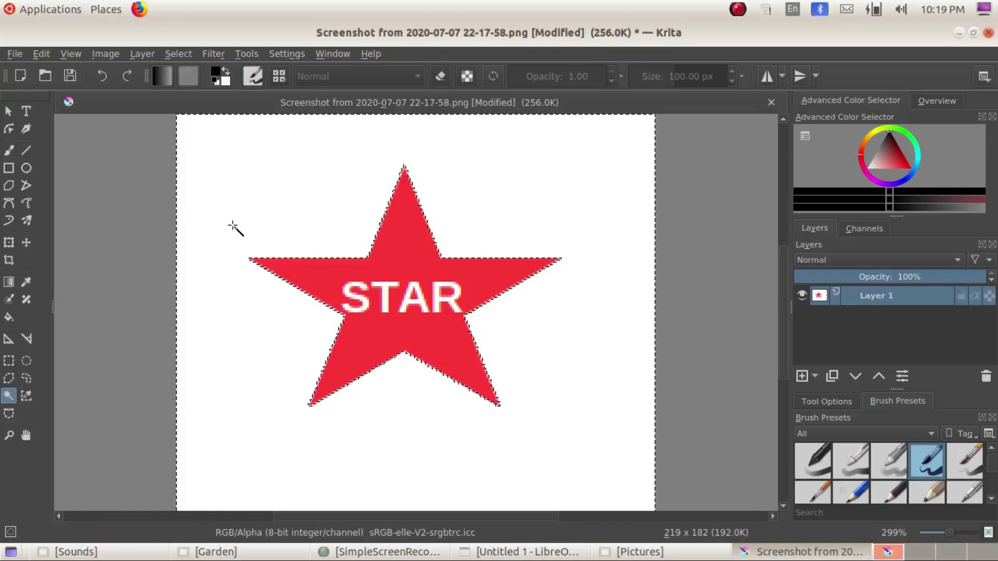
key(Delete)
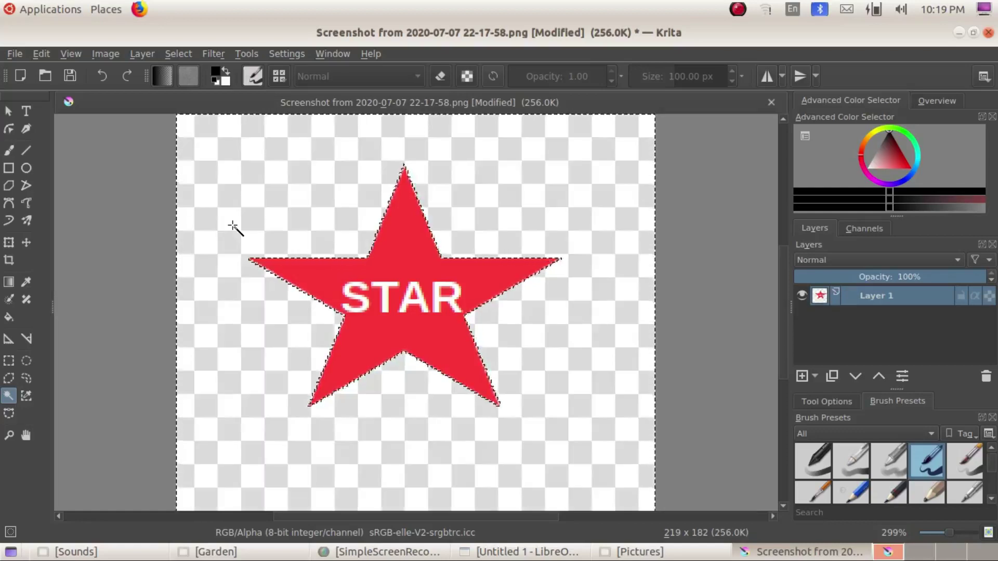
Export the star image to the Desktop folder as STARLOGO.png in PNG format
click(15, 53)
click(63, 172)
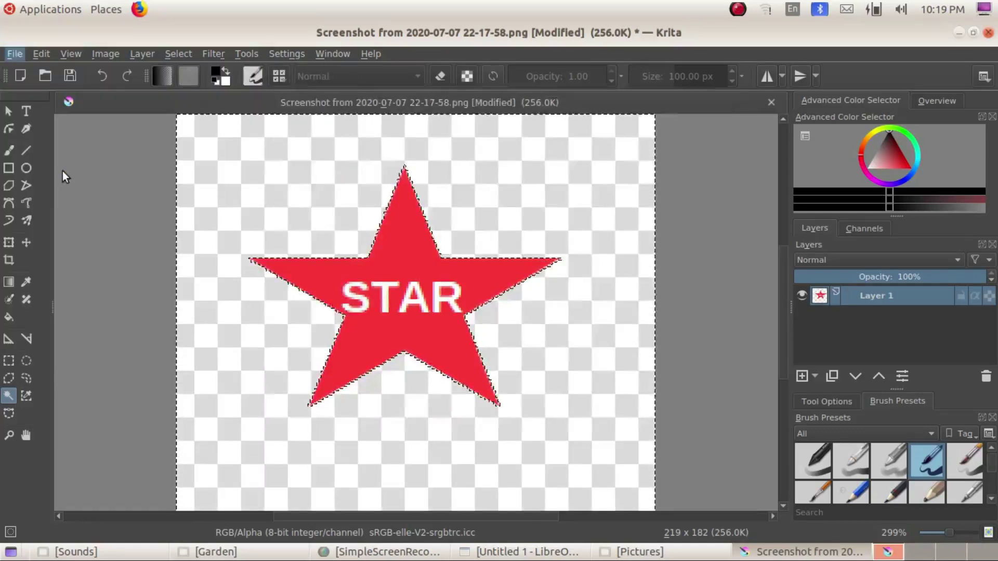
click(502, 376)
drag(501, 377, 251, 390)
text(STARLOGO)
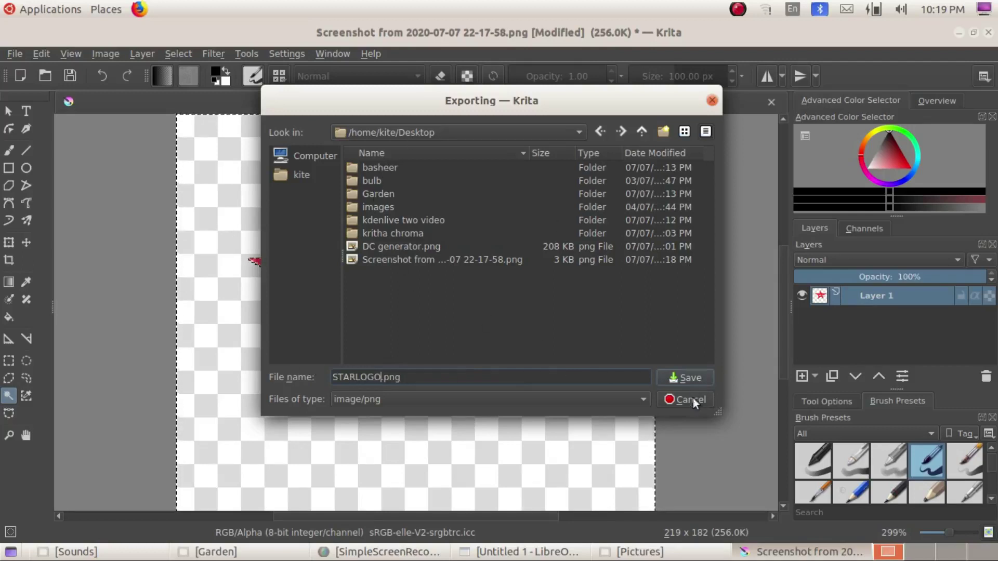
click(691, 384)
click(658, 397)
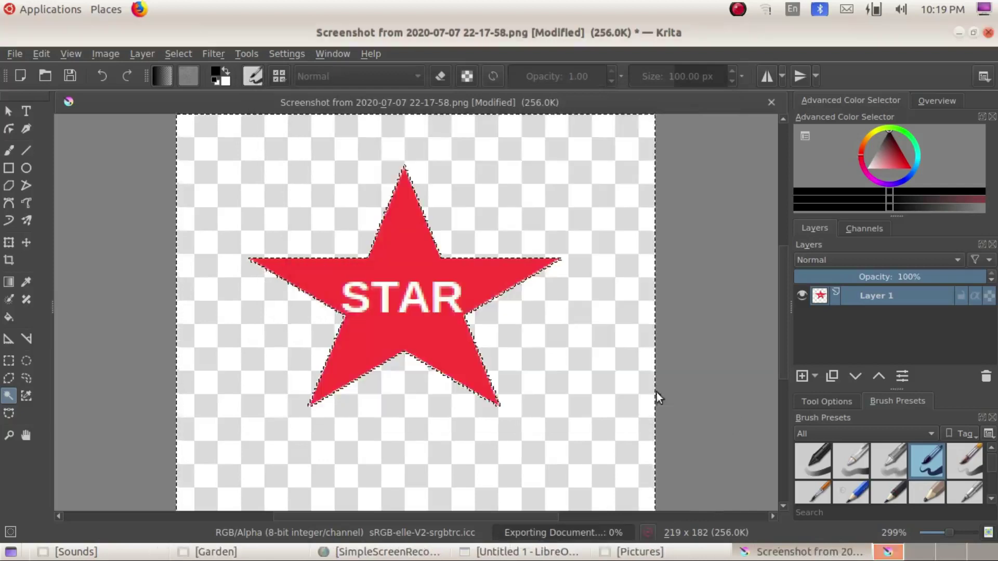
Minimize Krita, move STARLOGO.png beside the screenshot on the desktop and preview it in the image viewer
click(957, 33)
drag(126, 154, 549, 154)
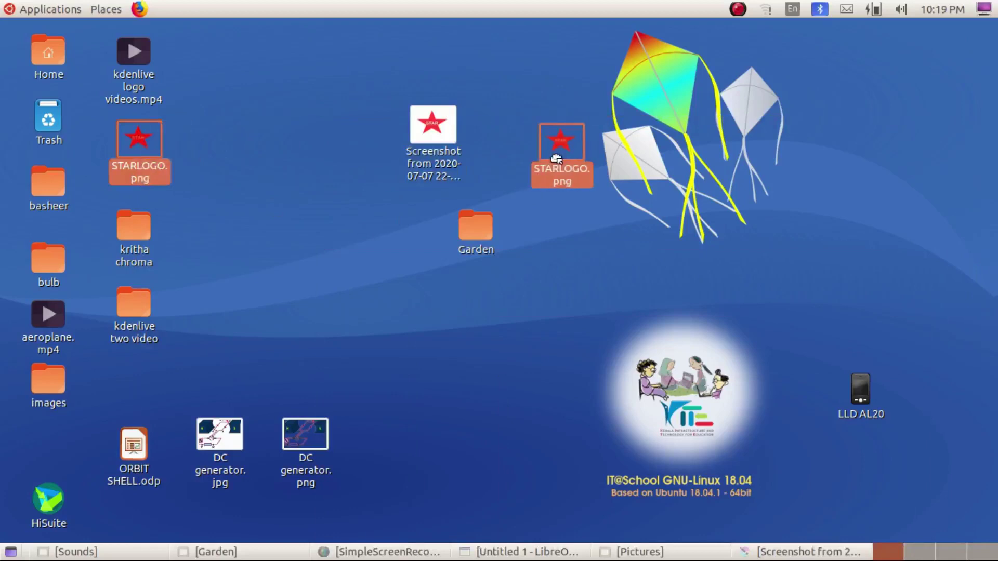
double_click(566, 143)
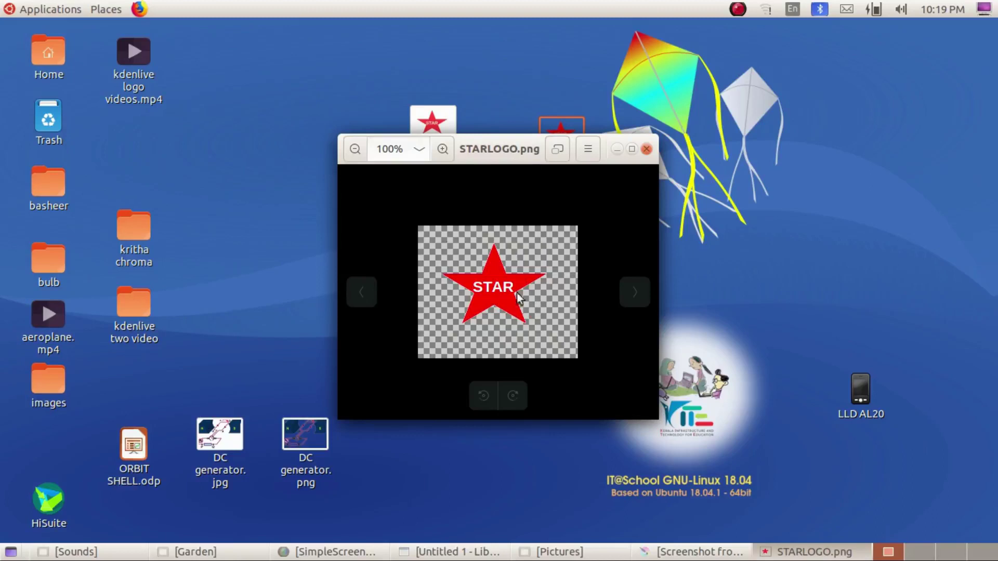
click(646, 149)
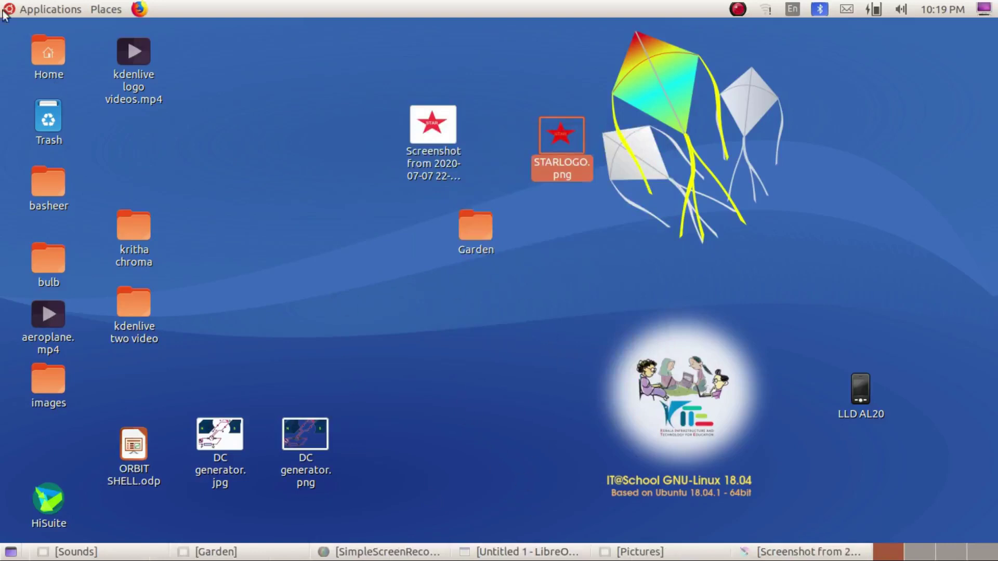
Launch the Kdenlive video editor
click(41, 9)
mouse_move(67, 204)
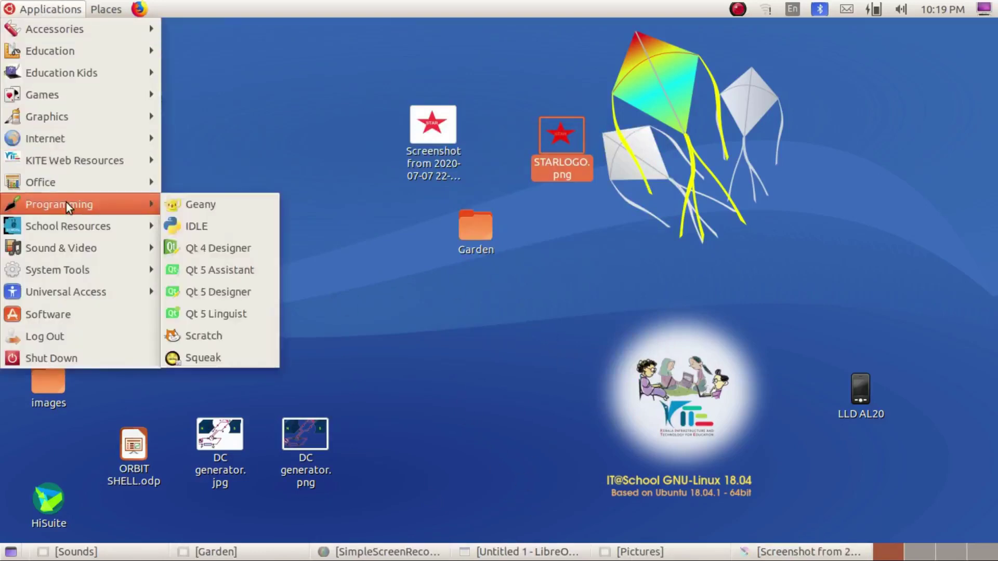
mouse_move(154, 249)
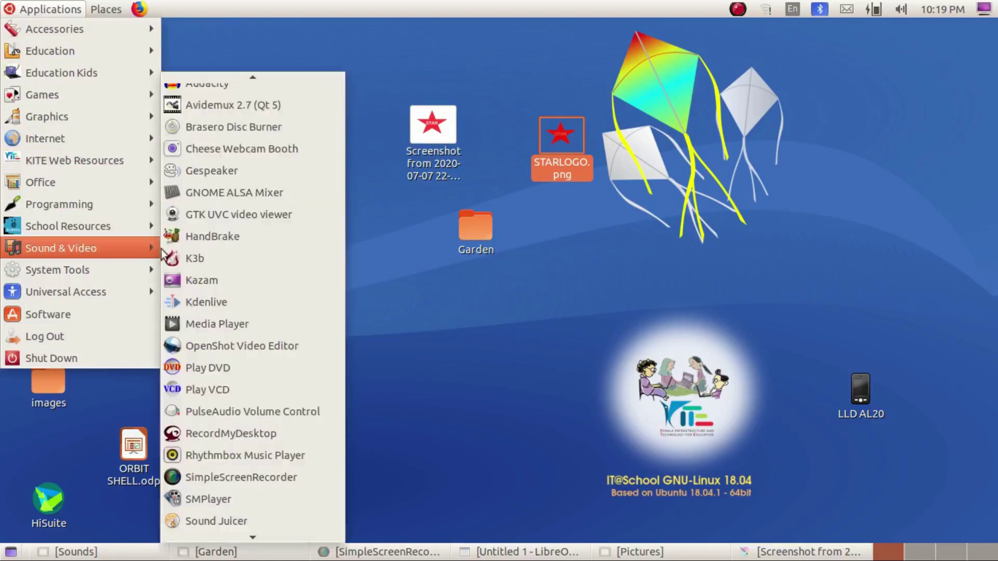
click(218, 304)
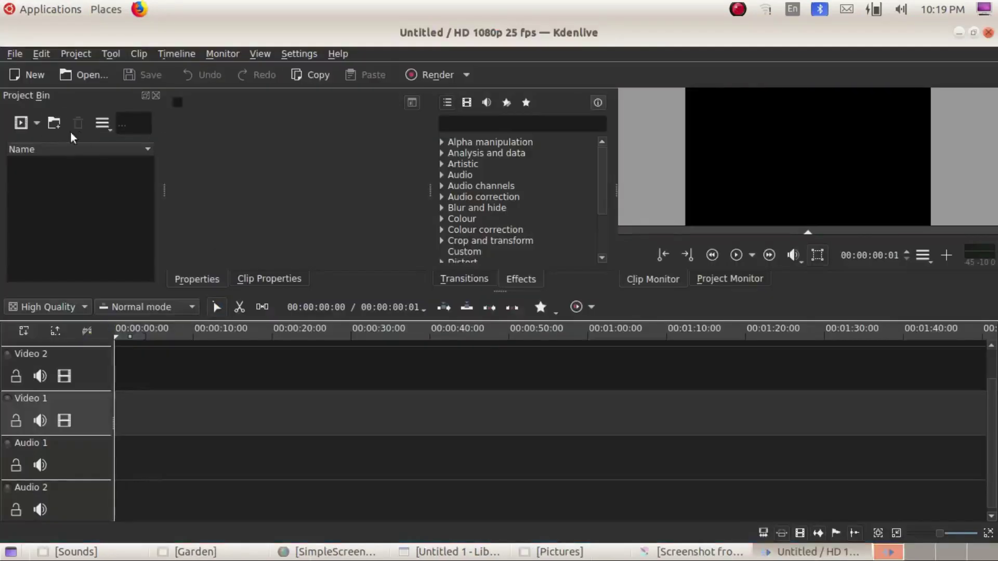
Add the video clip 1.mp4 from the Desktop/Garden/videos folder to the project bin
click(37, 123)
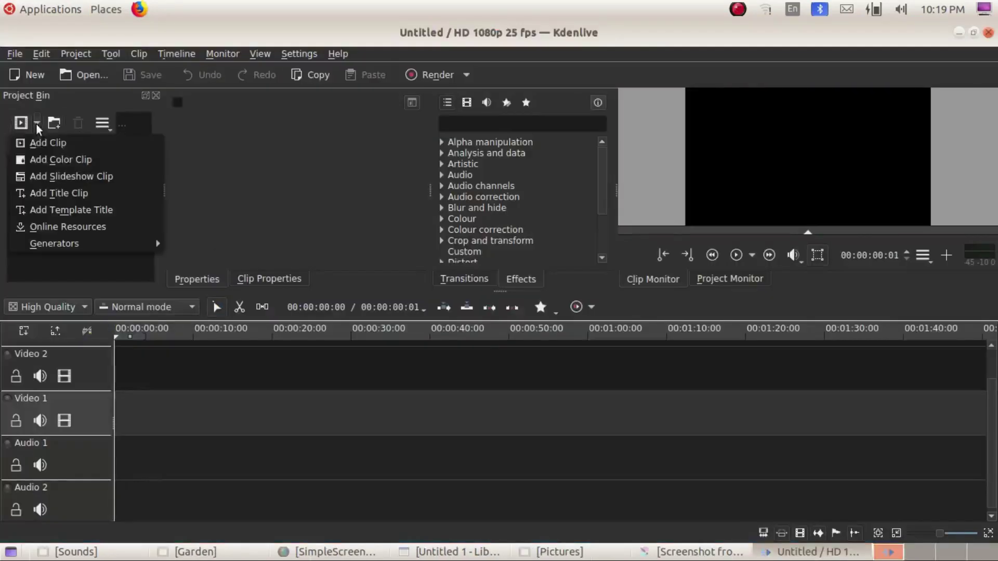
click(53, 146)
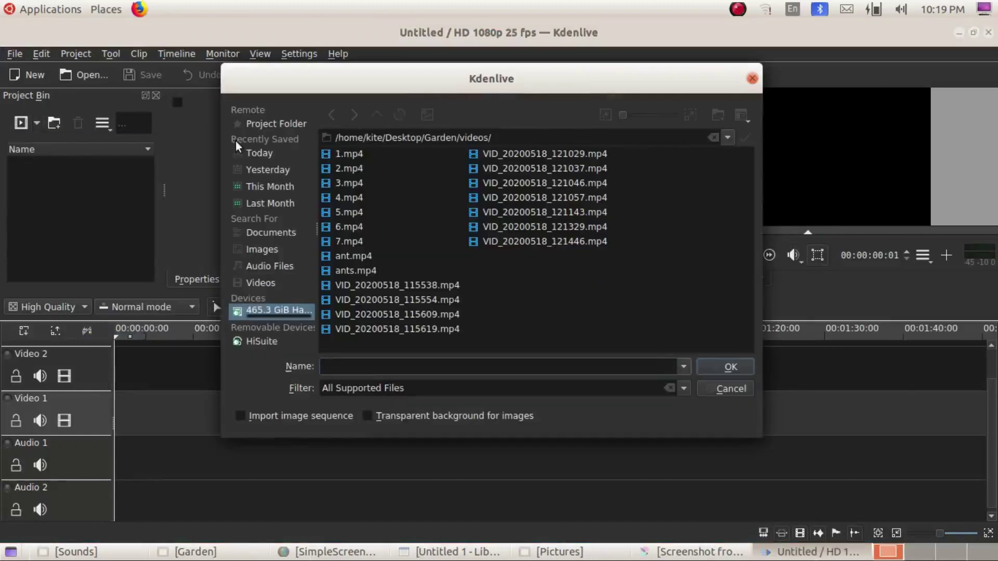
click(347, 154)
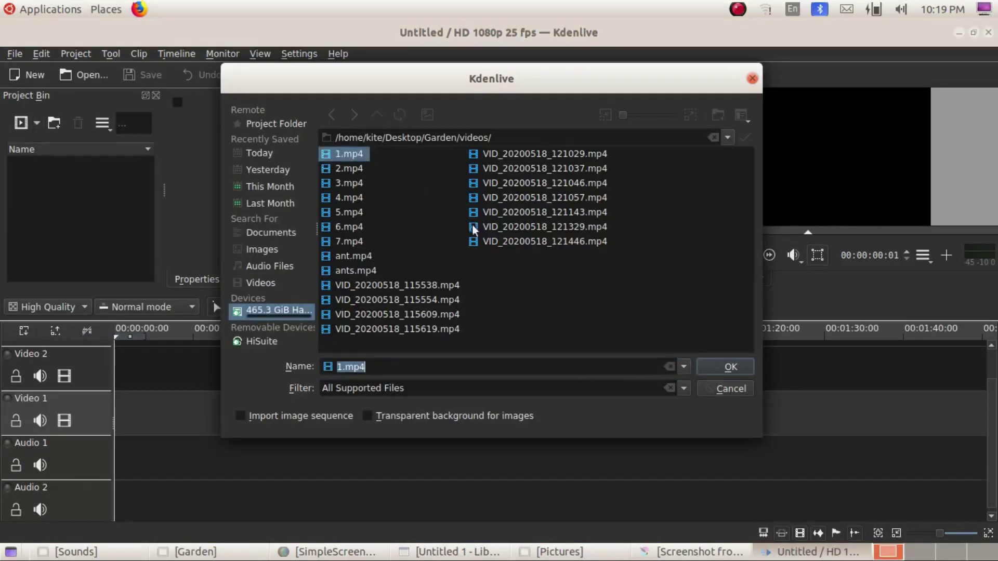
click(722, 369)
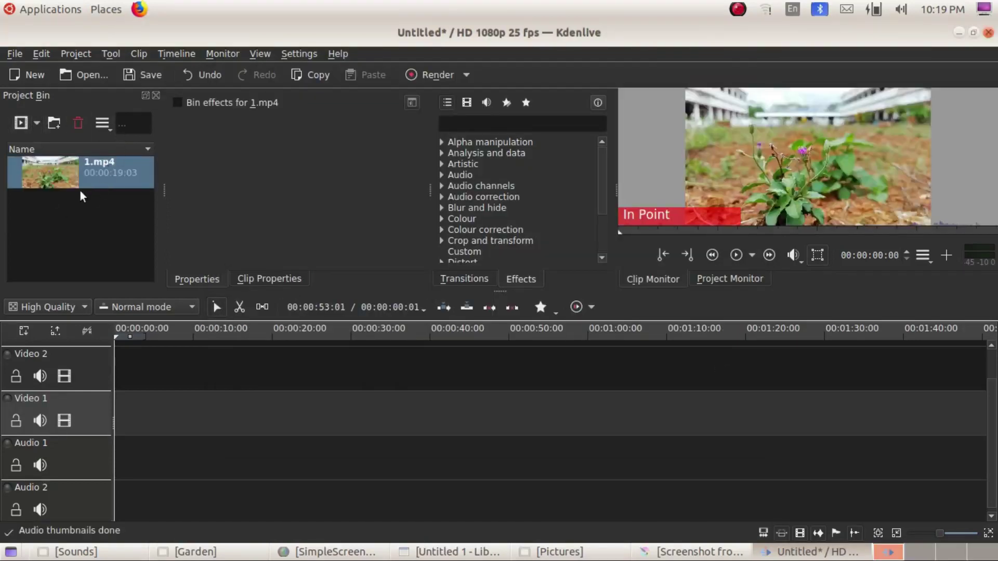
Add STARLOGO.png from the /home/kite/Desktop folder to the project bin
click(38, 124)
click(48, 144)
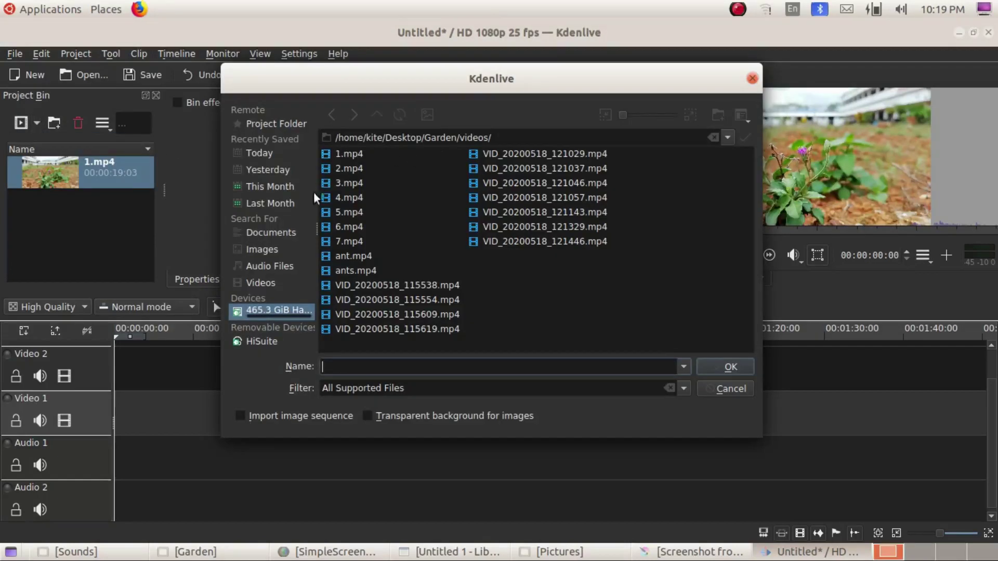
click(269, 308)
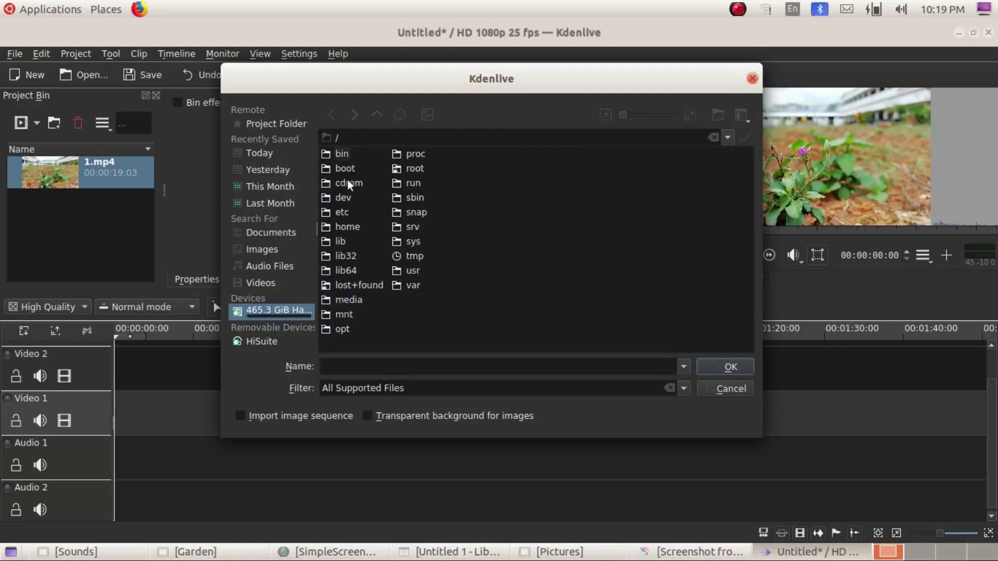
click(346, 226)
click(344, 157)
click(354, 152)
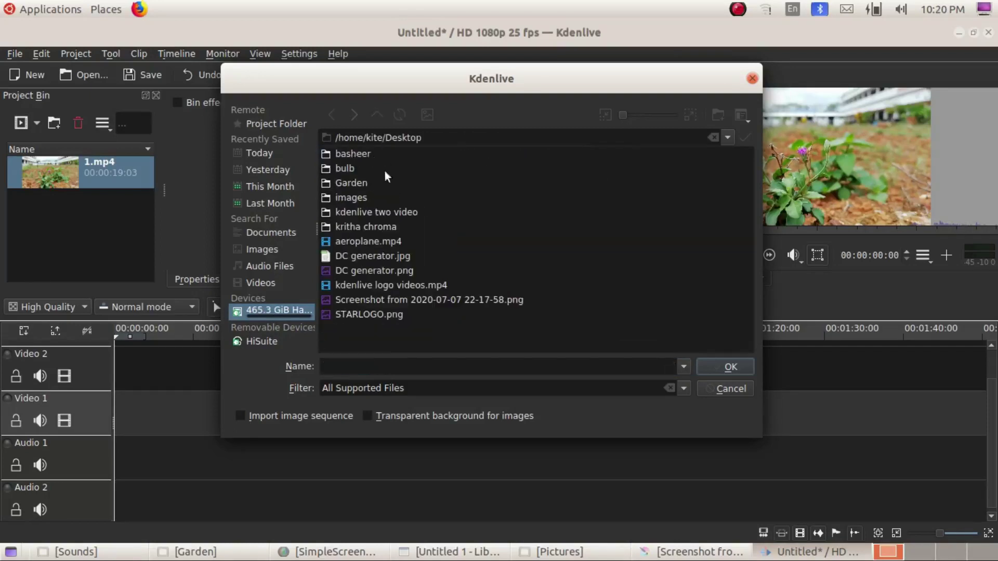
click(365, 315)
click(724, 366)
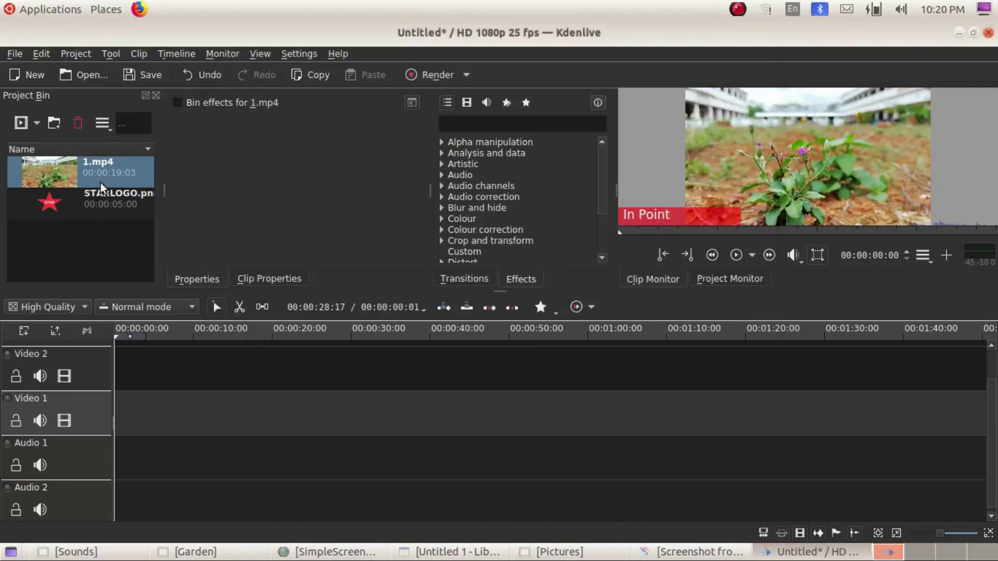
Place 1.mp4 at the start of the Video 1 track and STARLOGO.png above it on Video 2
drag(75, 173, 170, 400)
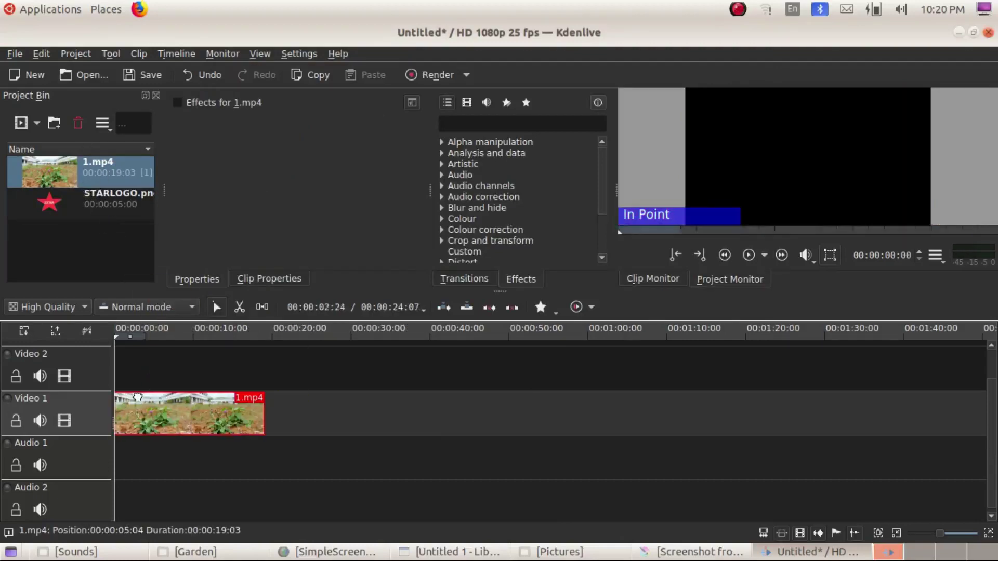
drag(99, 200, 123, 361)
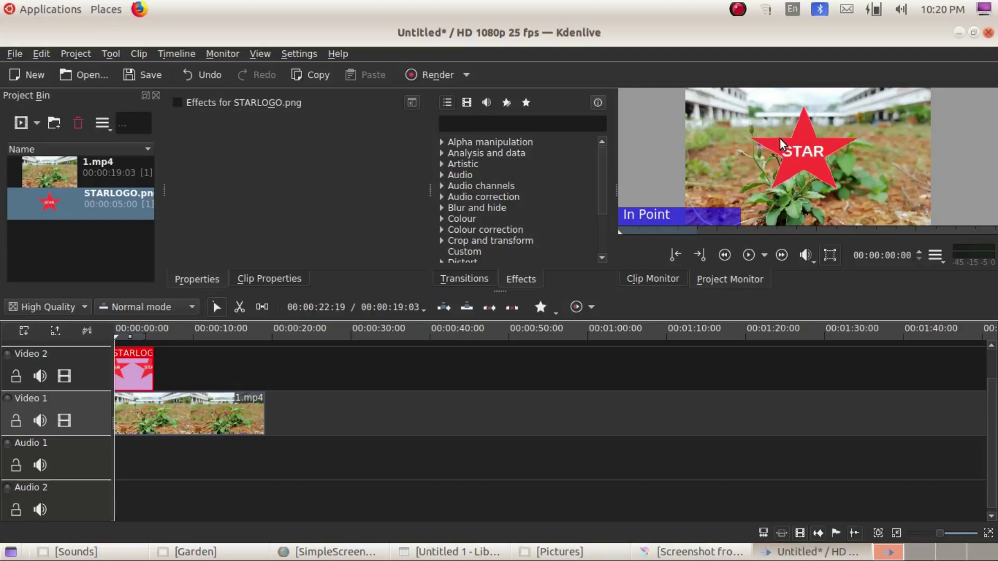
Add the Transform effect from the Crop and transform category to the STARLOGO.png clip on Video 2
right_click(141, 368)
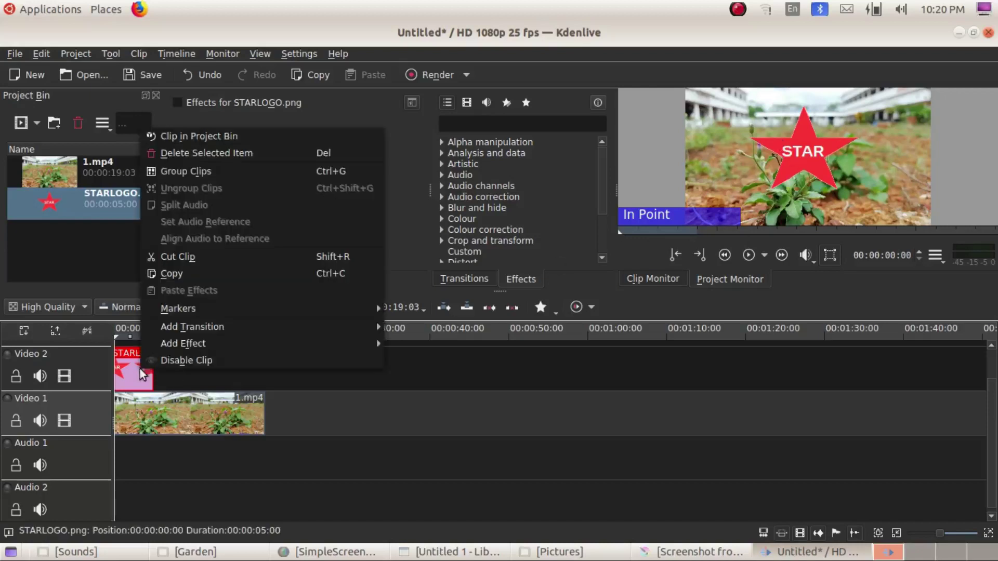
mouse_move(181, 351)
mouse_move(424, 448)
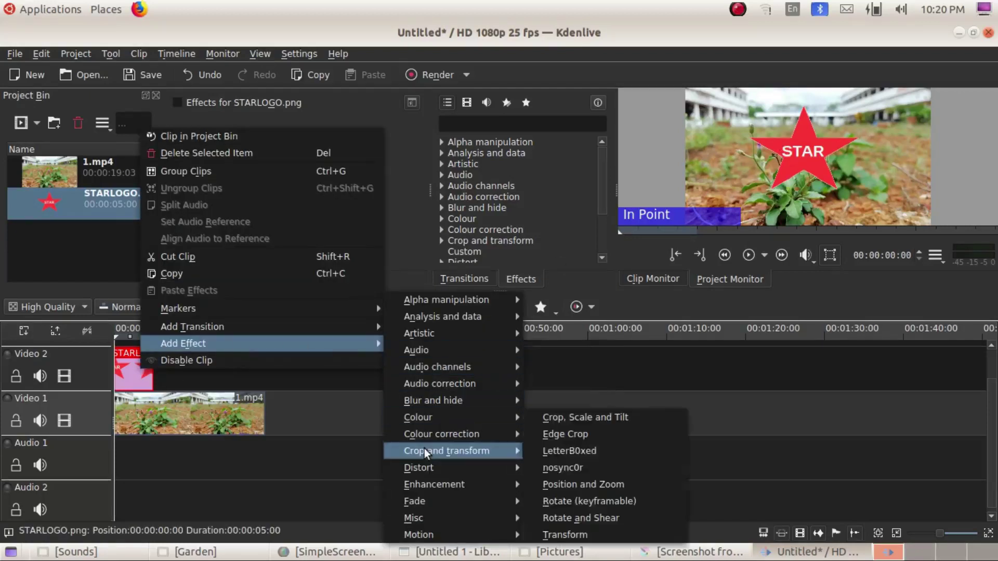
click(561, 535)
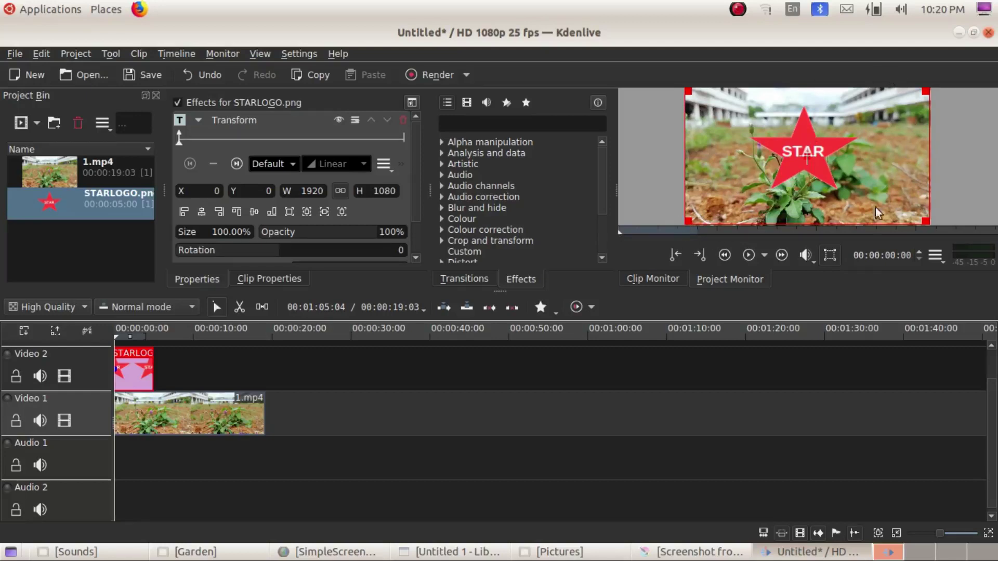
Scale the star logo to about 743 x 418 and position it in the video frame's upper-right corner at about X 1190, Y 10
click(831, 255)
click(830, 256)
drag(688, 222, 838, 137)
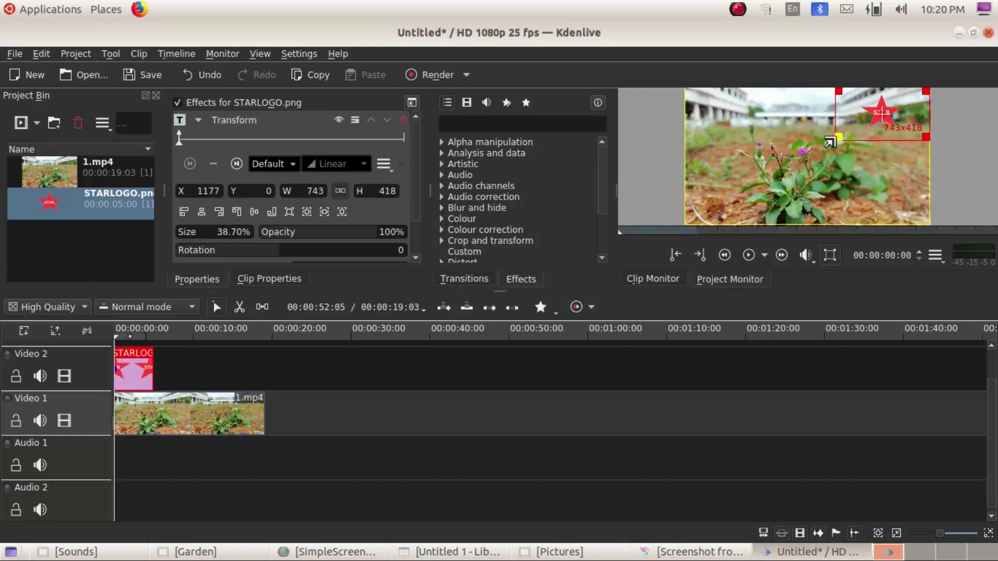
click(883, 115)
mouse_move(883, 114)
mouse_down()
mouse_move(904, 142)
mouse_move(884, 115)
mouse_up()
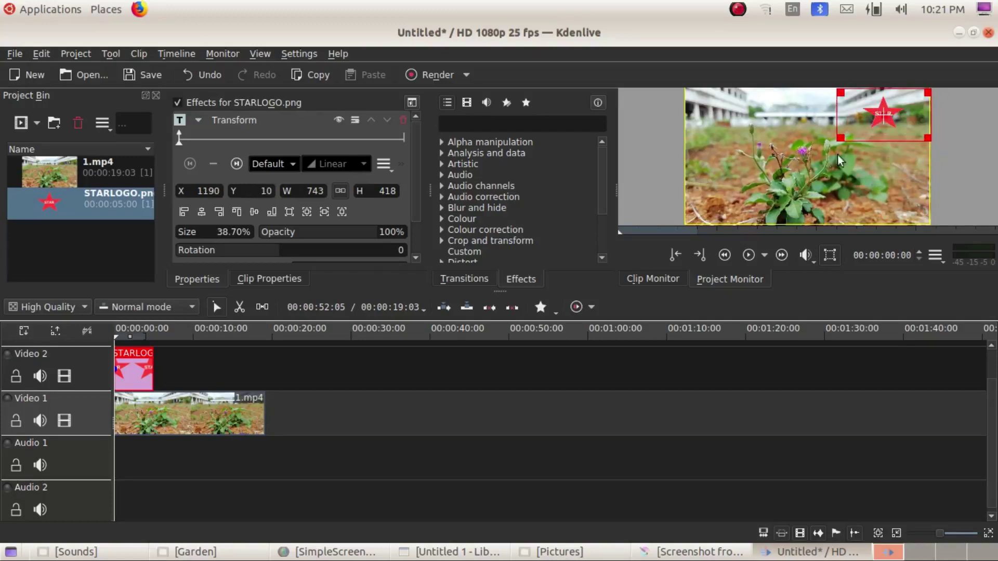
Extend the STARLOGO.png clip on Video 2 to the end of 1.mp4 and play back the overlay to check it
click(746, 255)
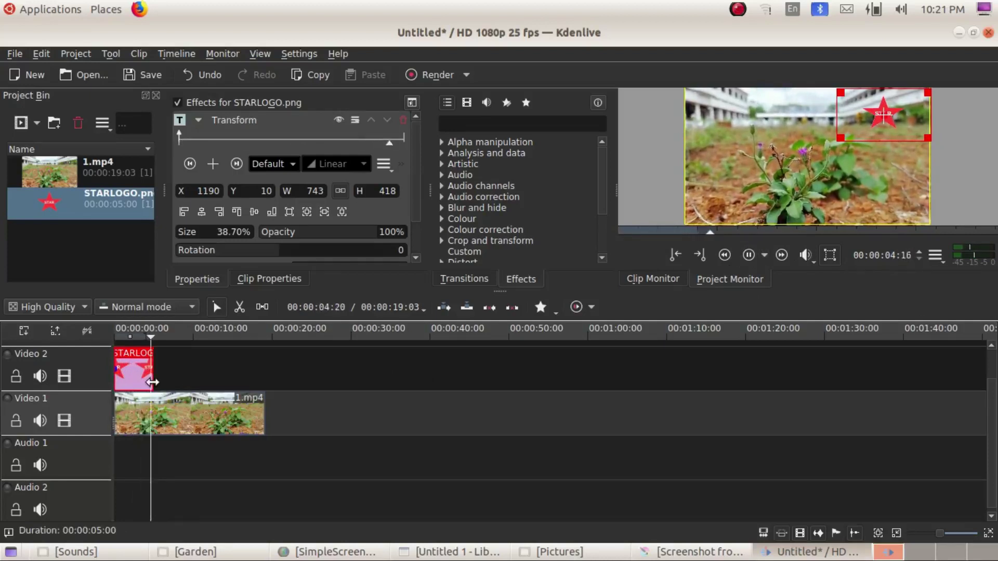
key(space)
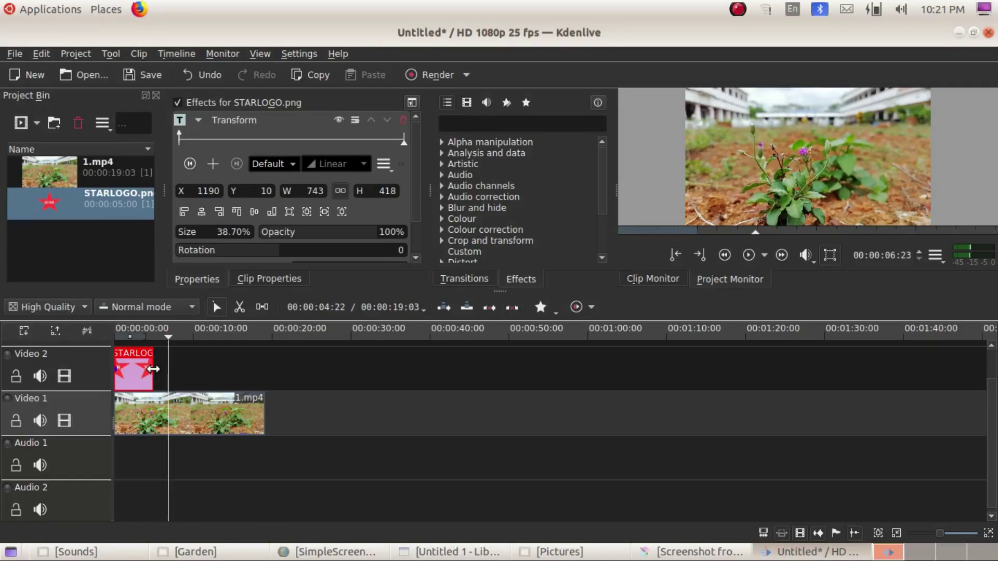
drag(164, 367, 267, 363)
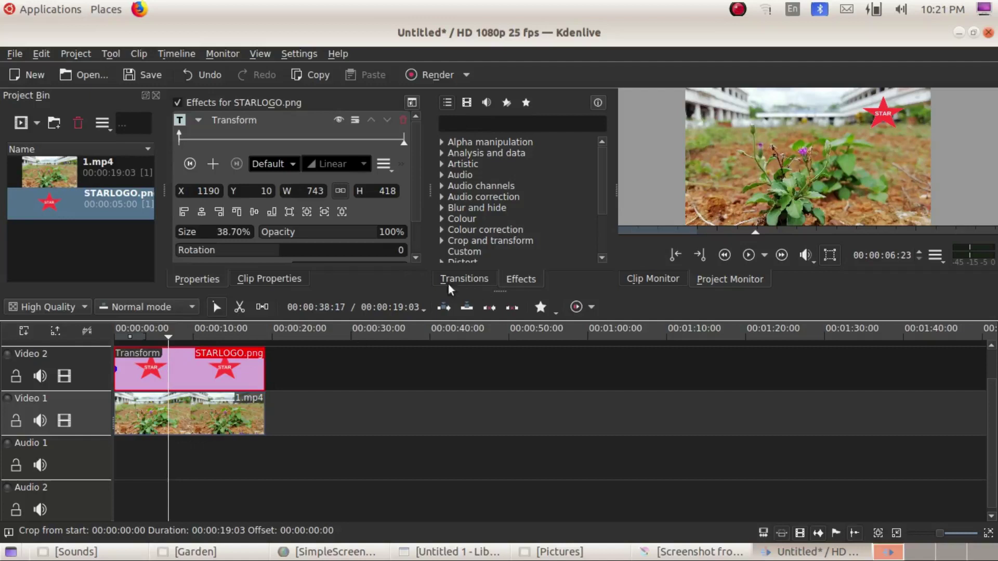
click(748, 254)
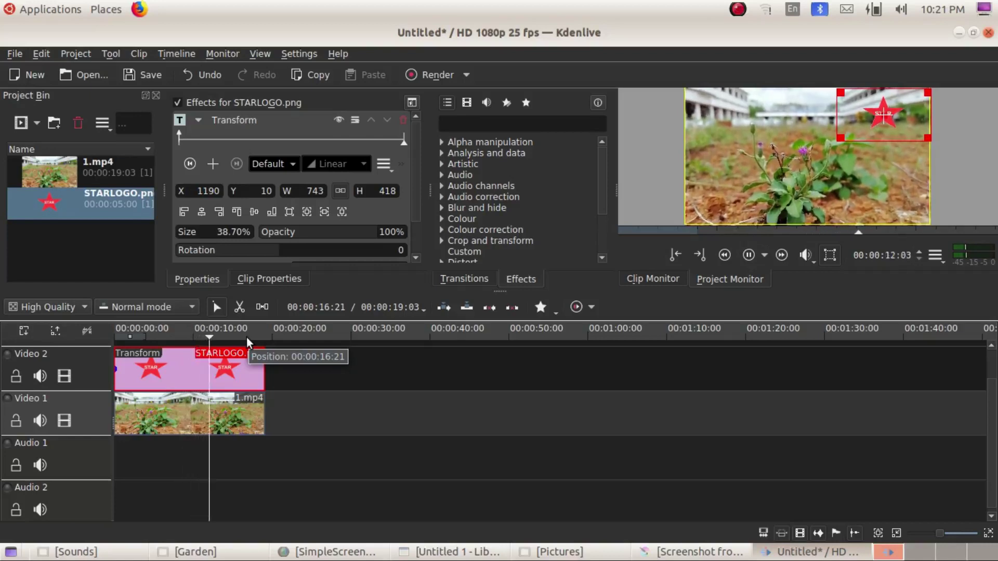
click(748, 255)
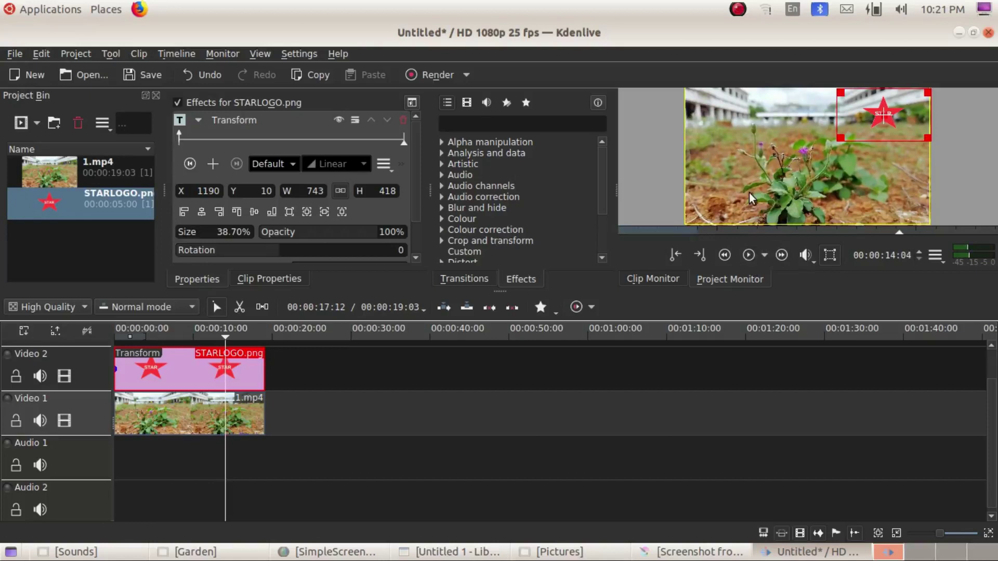